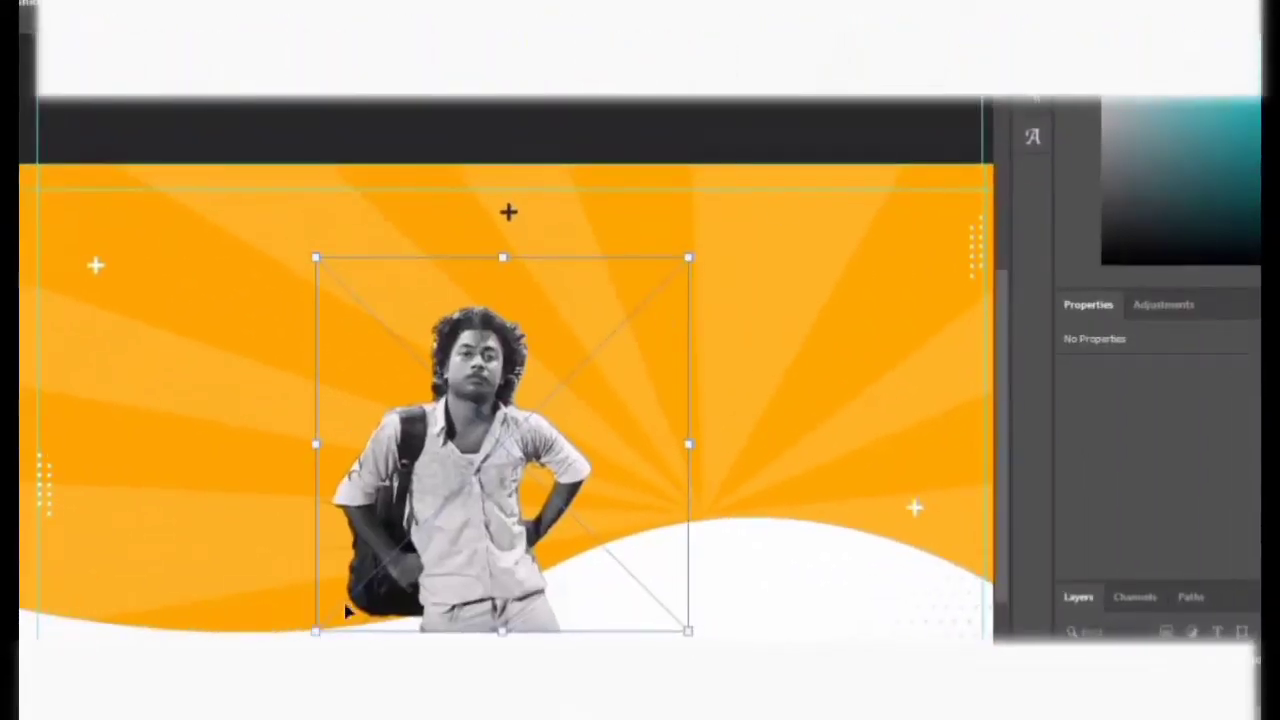
- Enlarge and reposition the man's cutout, then rasterize its layer
{"action": "left_click_drag", "start_coordinate": [688, 630], "coordinate": [395, 610]}
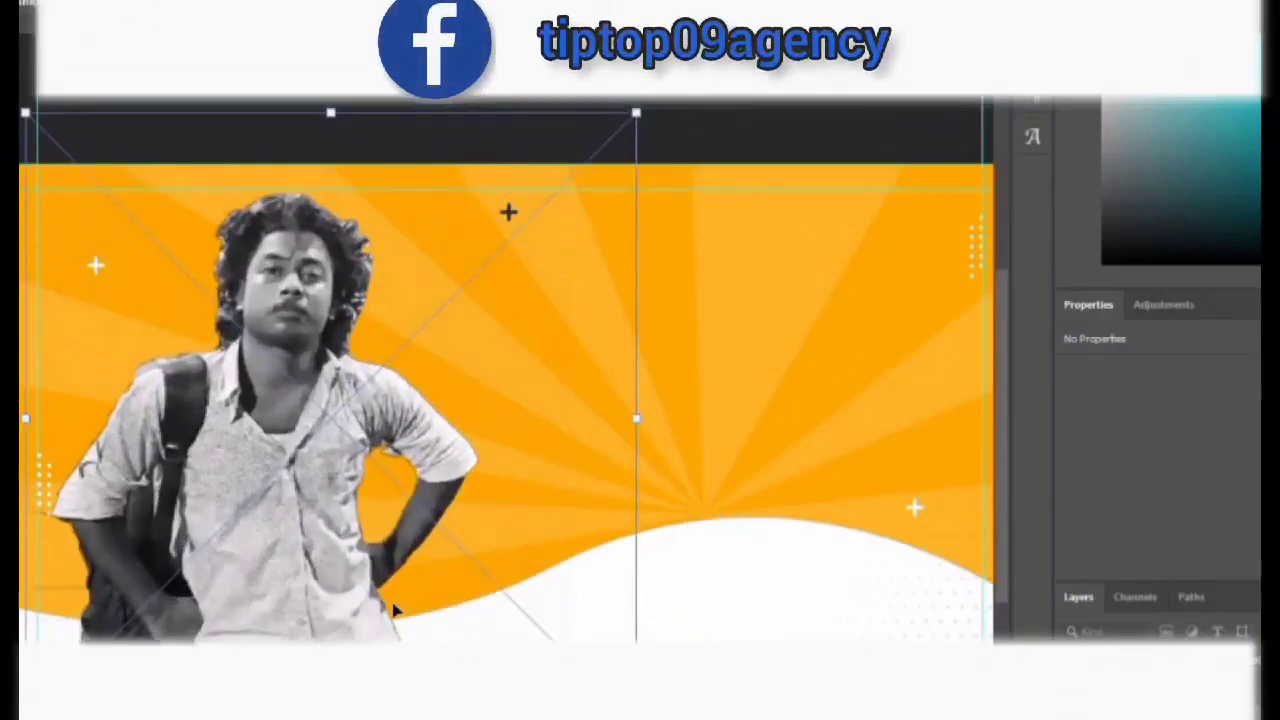
{"action": "left_click_drag", "start_coordinate": [392, 395], "coordinate": [527, 395]}
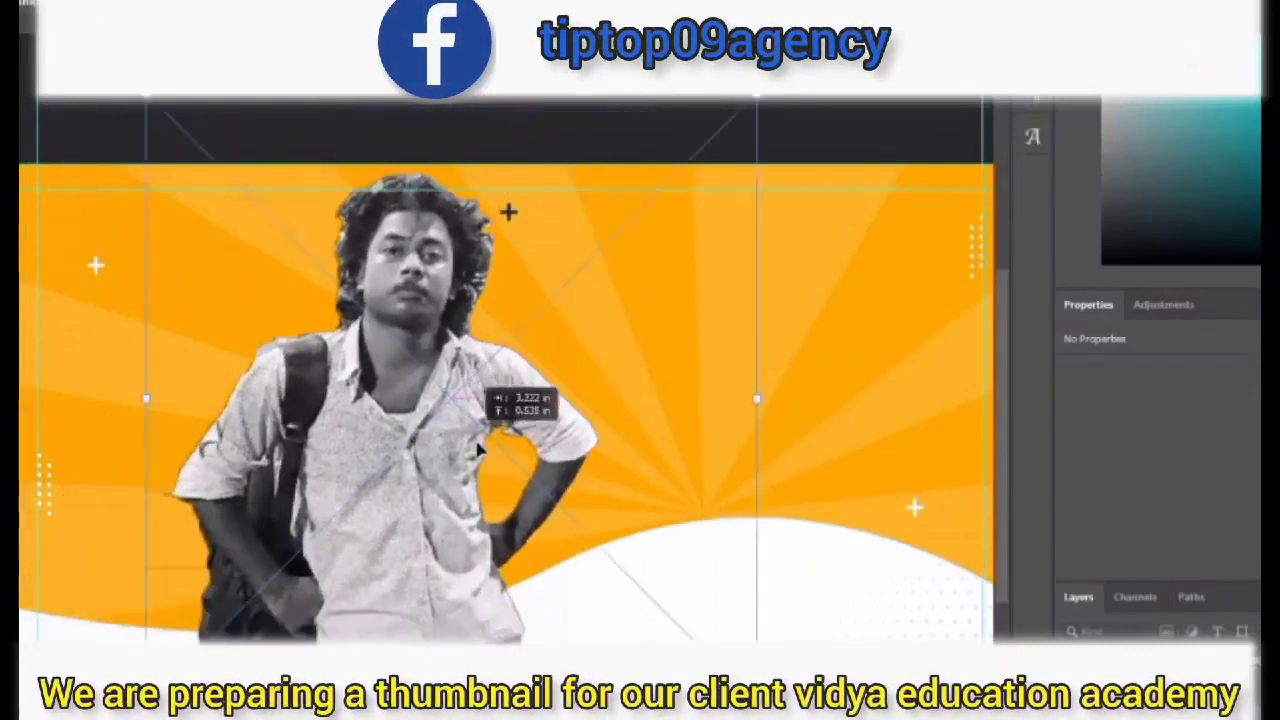
{"action": "key", "text": "Return"}
{"action": "right_click", "coordinate": [1160, 230]}
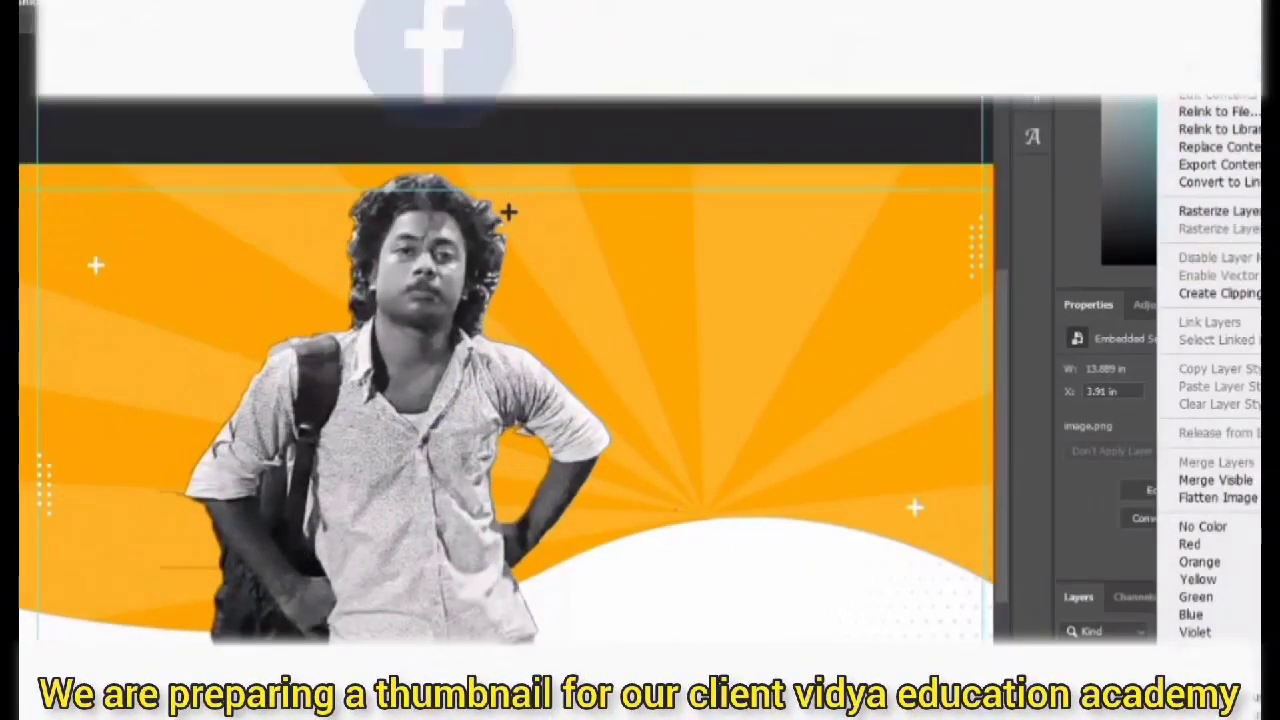
{"action": "left_click", "coordinate": [1218, 212]}
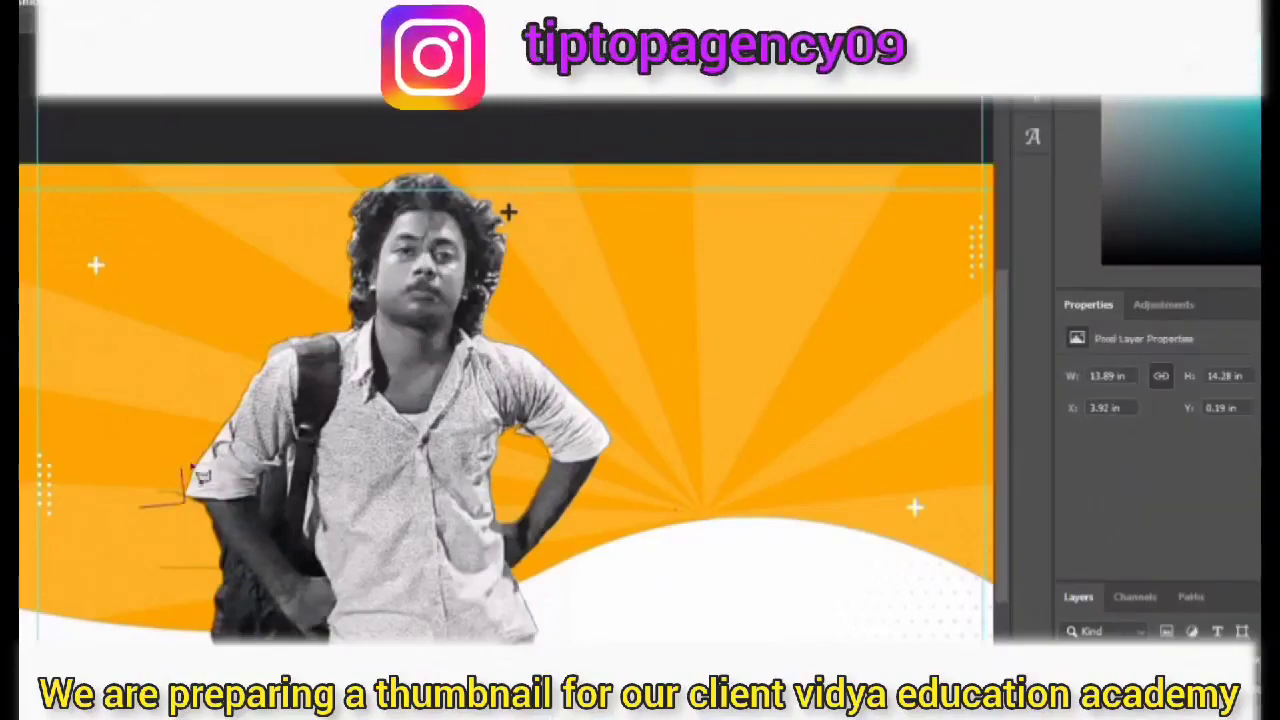
- Delete the unwanted piece of the cutout and move the man to the lower left
{"action": "left_click", "coordinate": [225, 566]}
{"action": "key", "text": "Delete"}
{"action": "key", "text": "ctrl+d"}
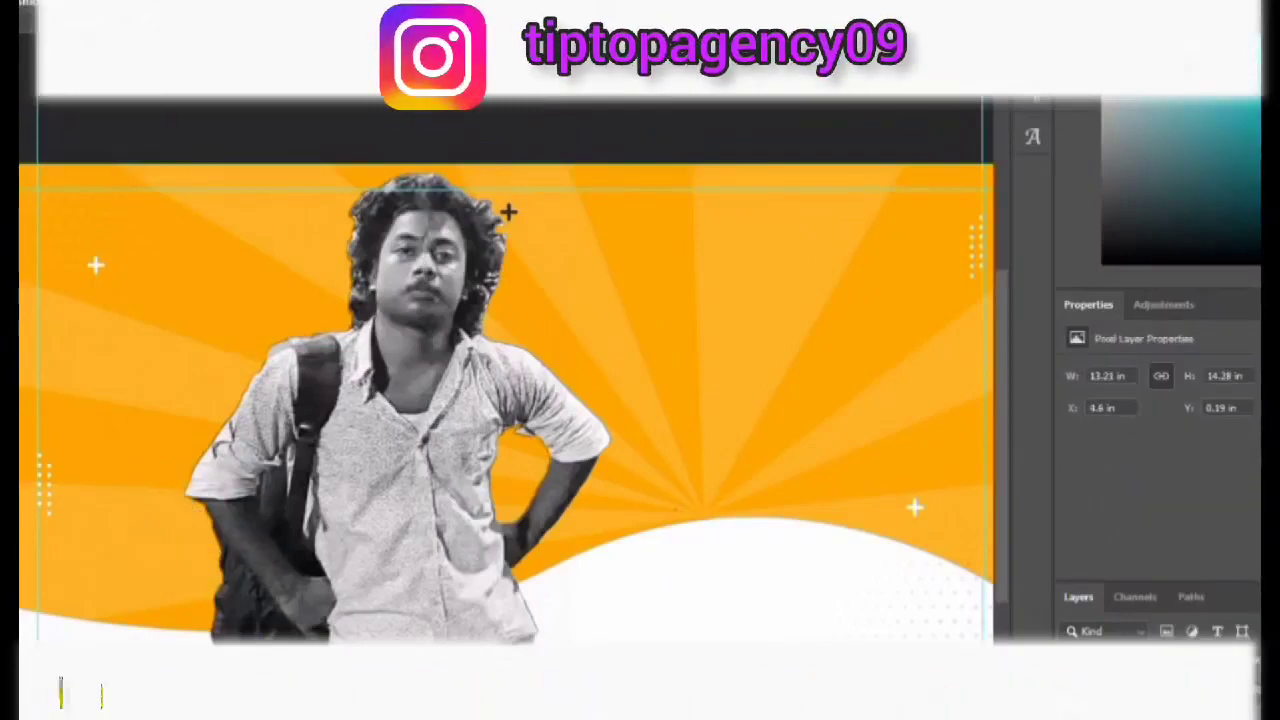
{"action": "left_click_drag", "start_coordinate": [435, 514], "coordinate": [335, 618]}
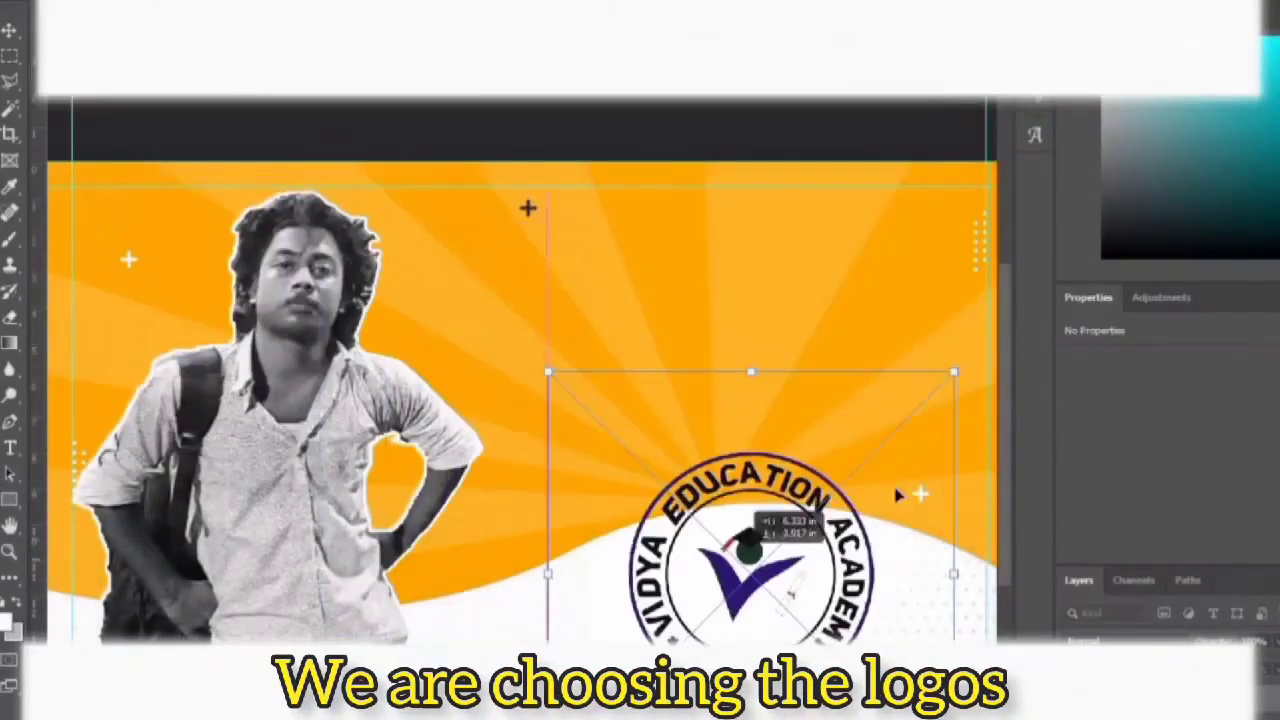
- Shrink the academy logo onto the white wave and fit the whole banner in view
{"action": "left_click_drag", "start_coordinate": [897, 494], "coordinate": [857, 595]}
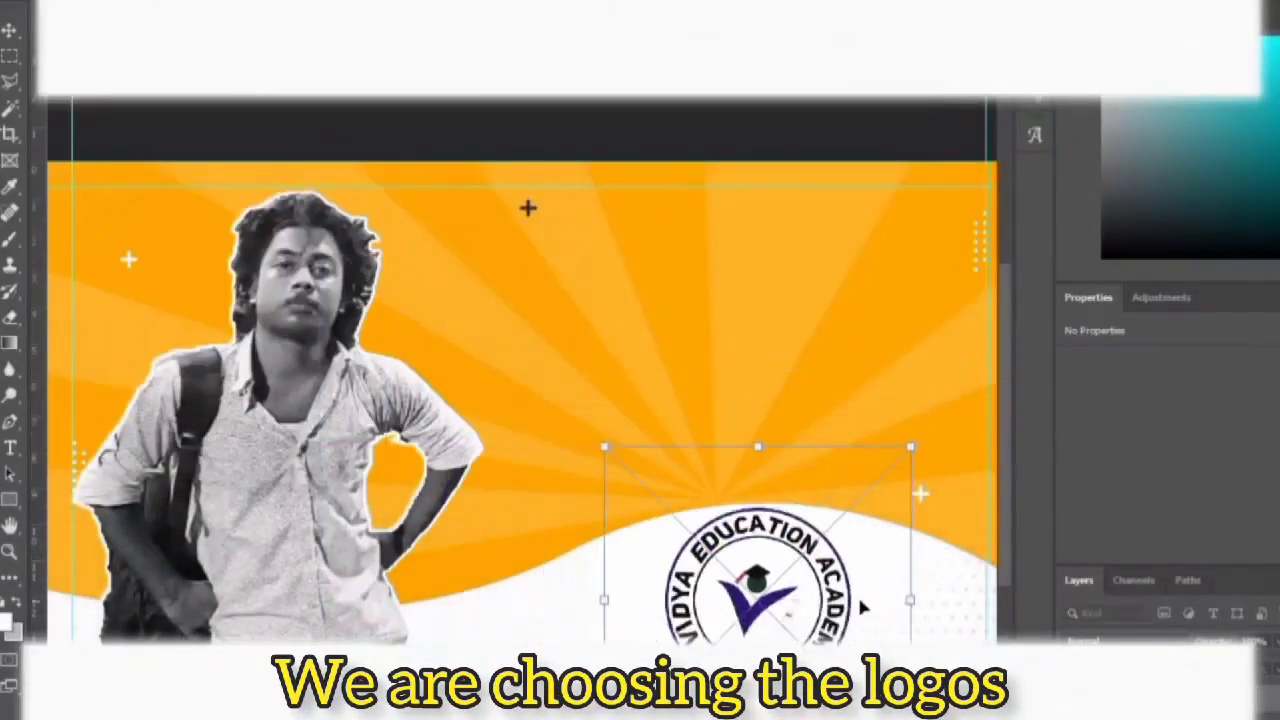
{"action": "left_click_drag", "start_coordinate": [757, 575], "coordinate": [790, 575]}
{"action": "key", "text": "Return"}
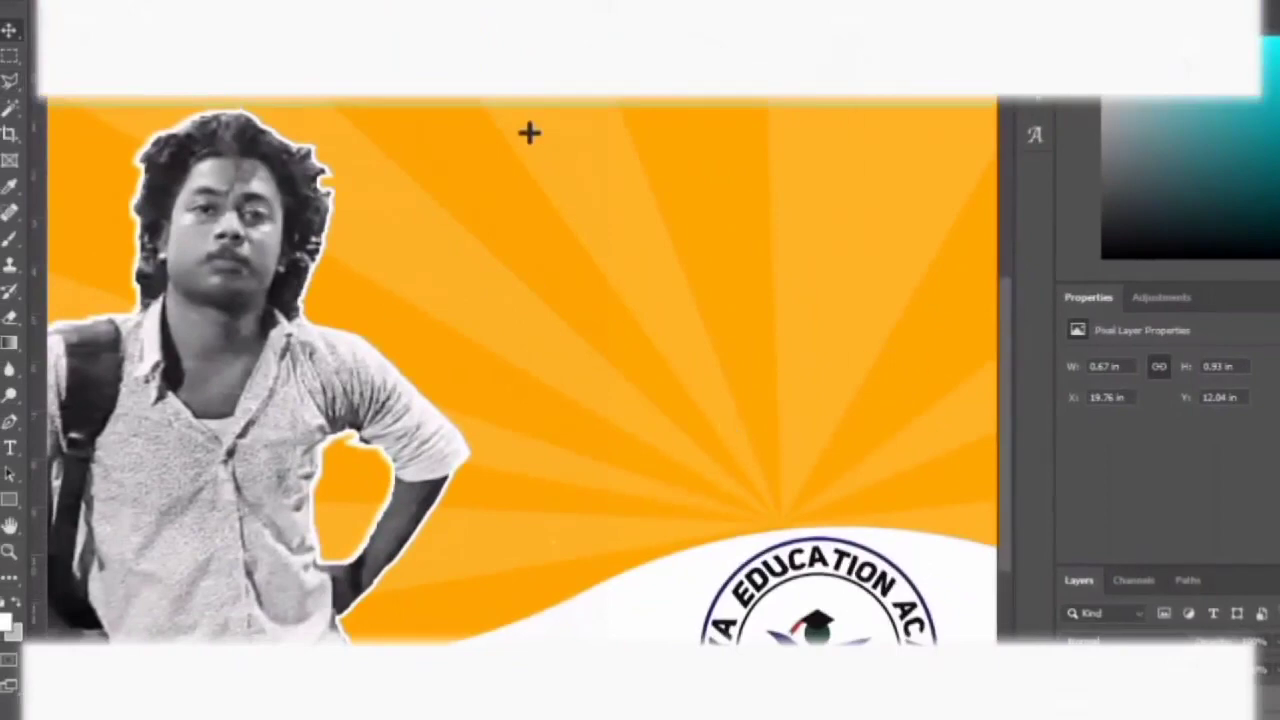
{"action": "key", "text": "ctrl+0"}
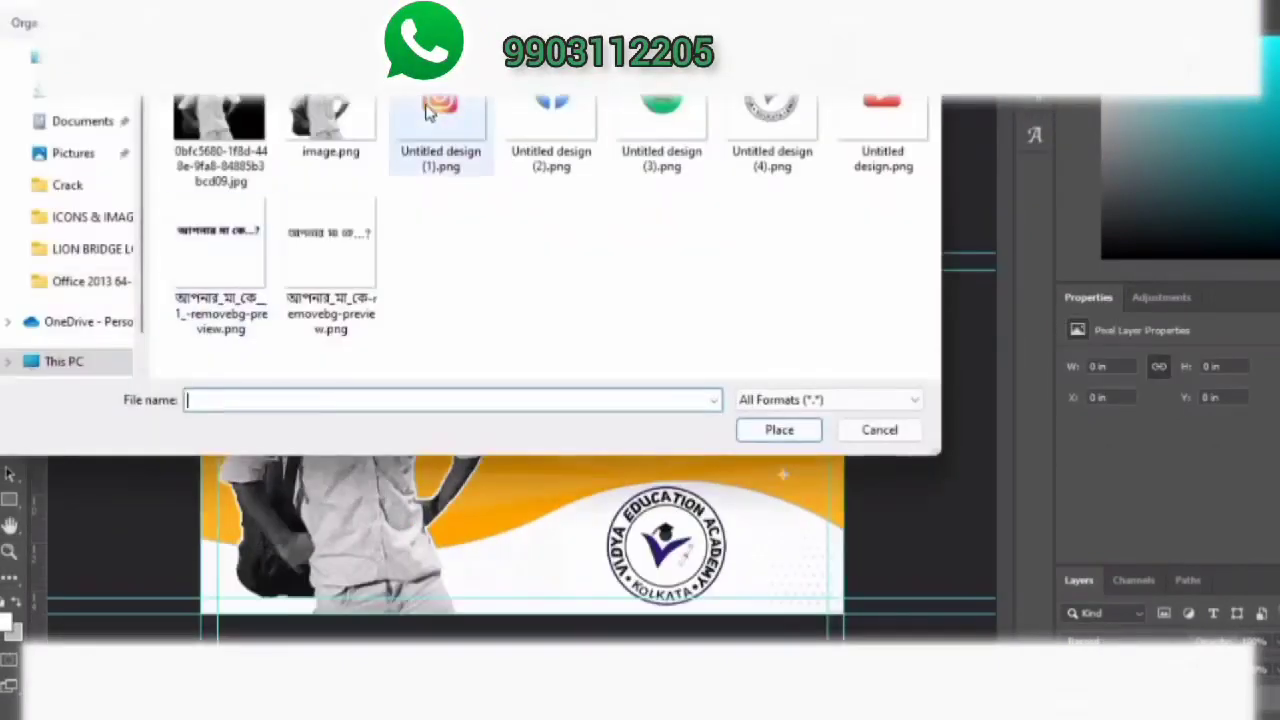
- Place the Instagram and Facebook icon images into the banner
{"action": "left_click", "coordinate": [550, 120]}
{"action": "left_click", "coordinate": [777, 428]}
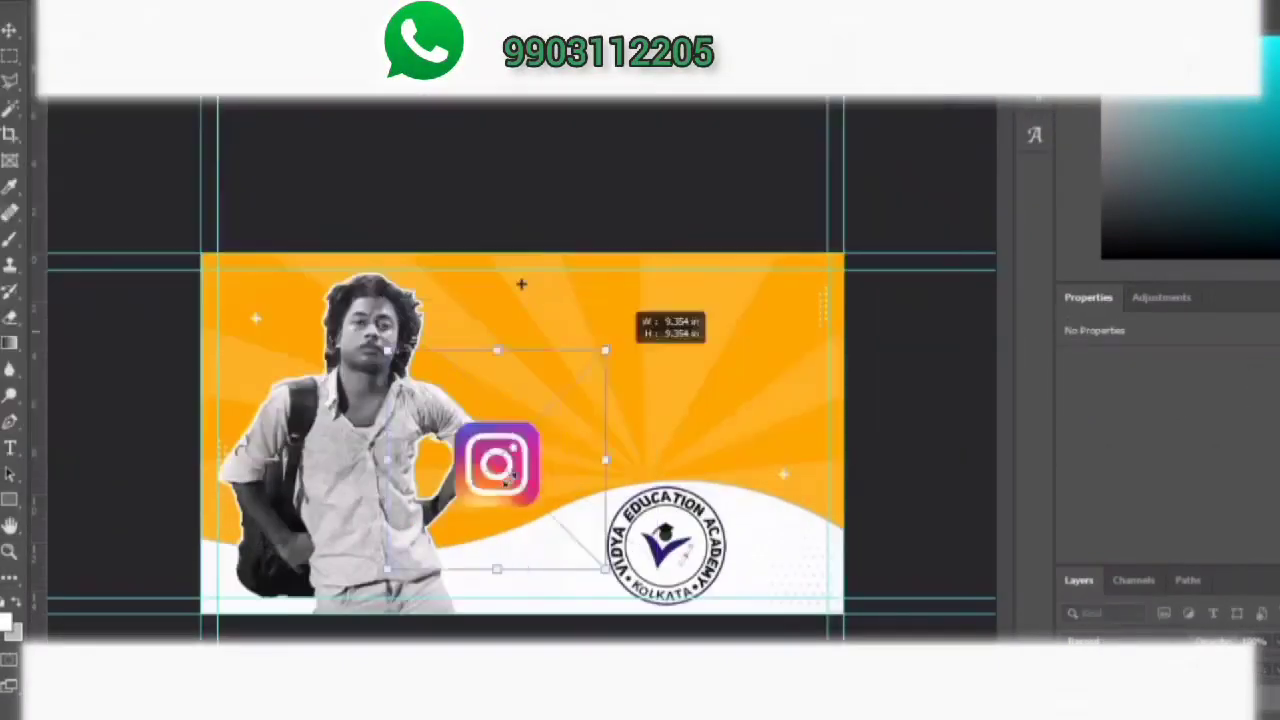
{"action": "key", "text": "Return"}
{"action": "left_click", "coordinate": [95, 316]}
{"action": "left_click", "coordinate": [780, 429]}
{"action": "key", "text": "Return"}
- Embed the Spotify and YouTube icon images and shrink the YouTube icon
{"action": "left_click", "coordinate": [45, 10]}
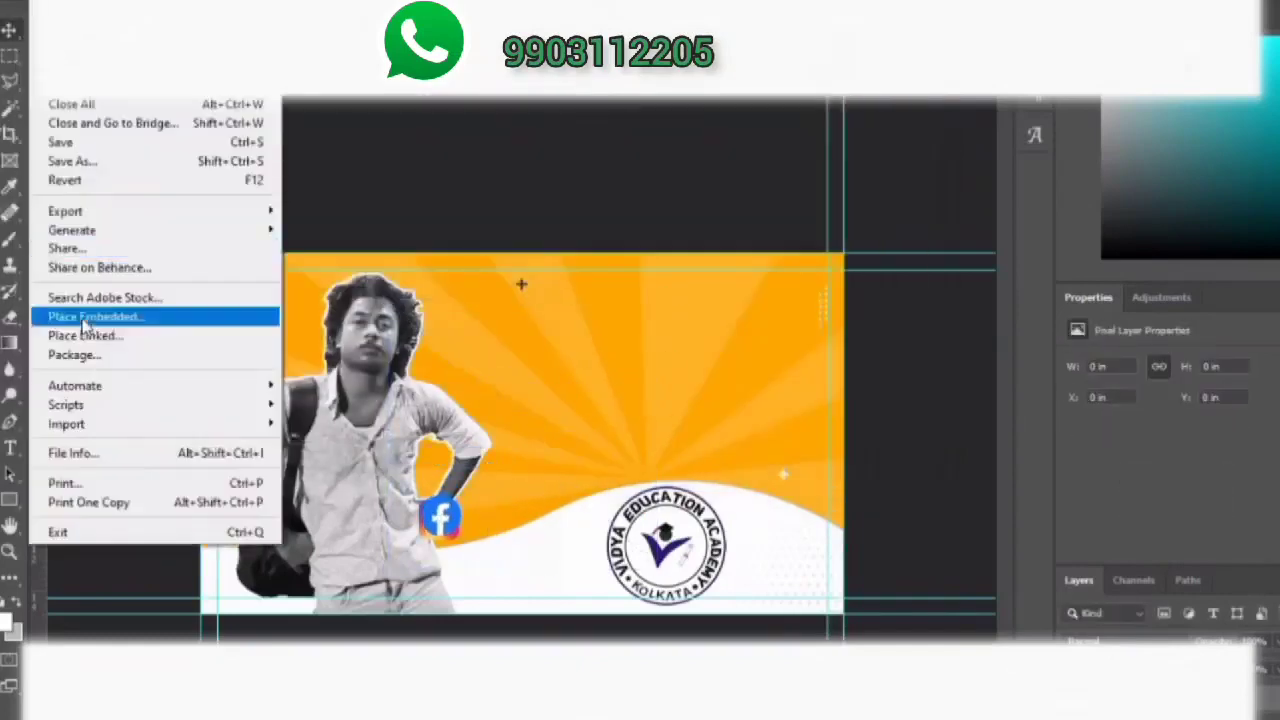
{"action": "left_click", "coordinate": [85, 316]}
{"action": "key", "text": "Return"}
{"action": "left_click", "coordinate": [45, 10]}
{"action": "left_click", "coordinate": [95, 316]}
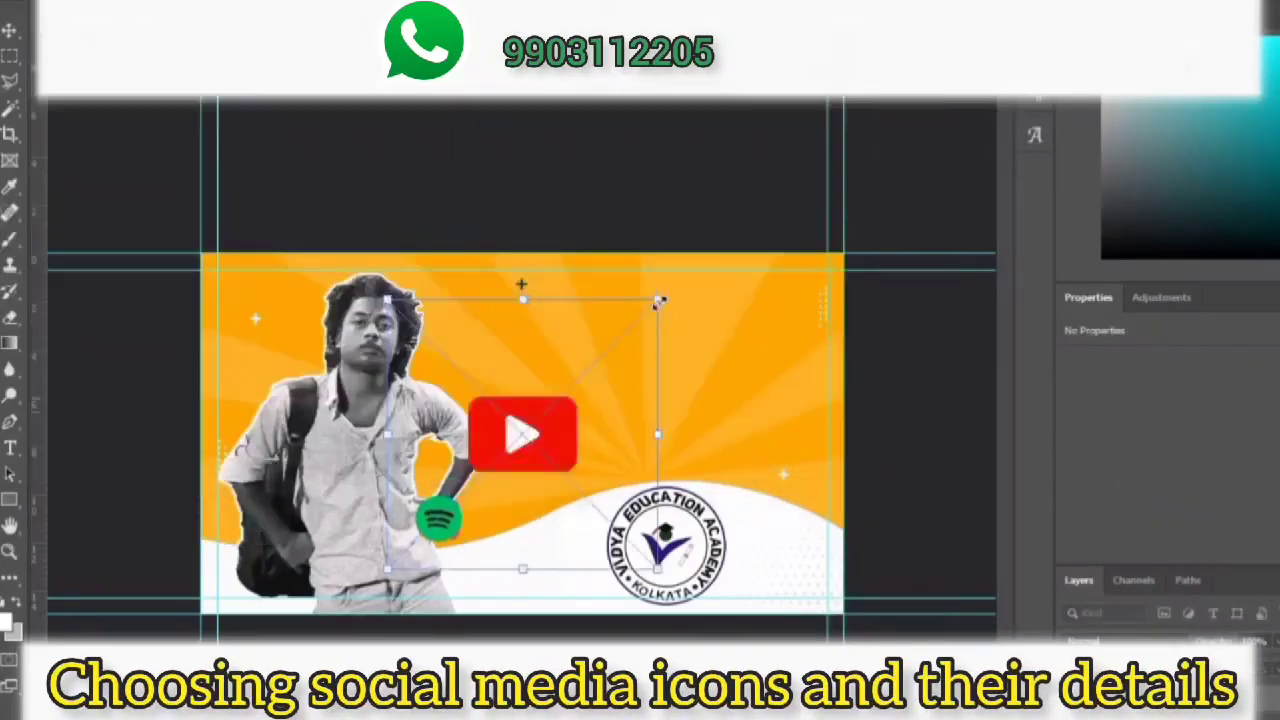
{"action": "left_click_drag", "start_coordinate": [660, 300], "coordinate": [480, 477]}
{"action": "key", "text": "Return"}
- Spread the social icons to the top and bottom edges, shrinking Spotify slightly
{"action": "mouse_move", "coordinate": [434, 520]}
{"action": "left_mouse_down"}
{"action": "mouse_move", "coordinate": [480, 414]}
{"action": "mouse_move", "coordinate": [577, 278]}
{"action": "mouse_move", "coordinate": [245, 275]}
{"action": "mouse_move", "coordinate": [394, 571]}
{"action": "left_mouse_up"}
{"action": "mouse_move", "coordinate": [437, 517]}
{"action": "left_mouse_down"}
{"action": "mouse_move", "coordinate": [466, 580]}
{"action": "mouse_move", "coordinate": [238, 580]}
{"action": "left_mouse_up"}
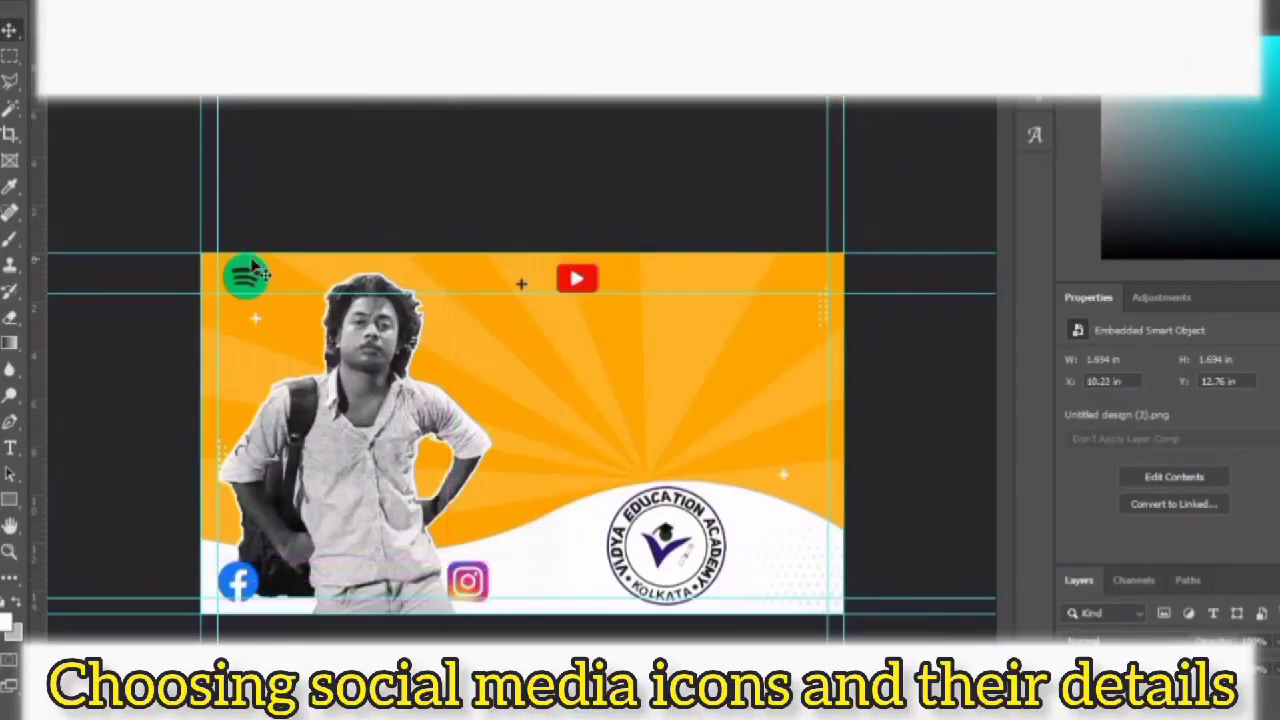
{"action": "key", "text": "ctrl+t"}
{"action": "mouse_move", "coordinate": [294, 320]}
{"action": "left_mouse_down"}
{"action": "mouse_move", "coordinate": [280, 305]}
{"action": "mouse_move", "coordinate": [304, 263]}
{"action": "left_mouse_up"}
{"action": "key", "text": "Return"}
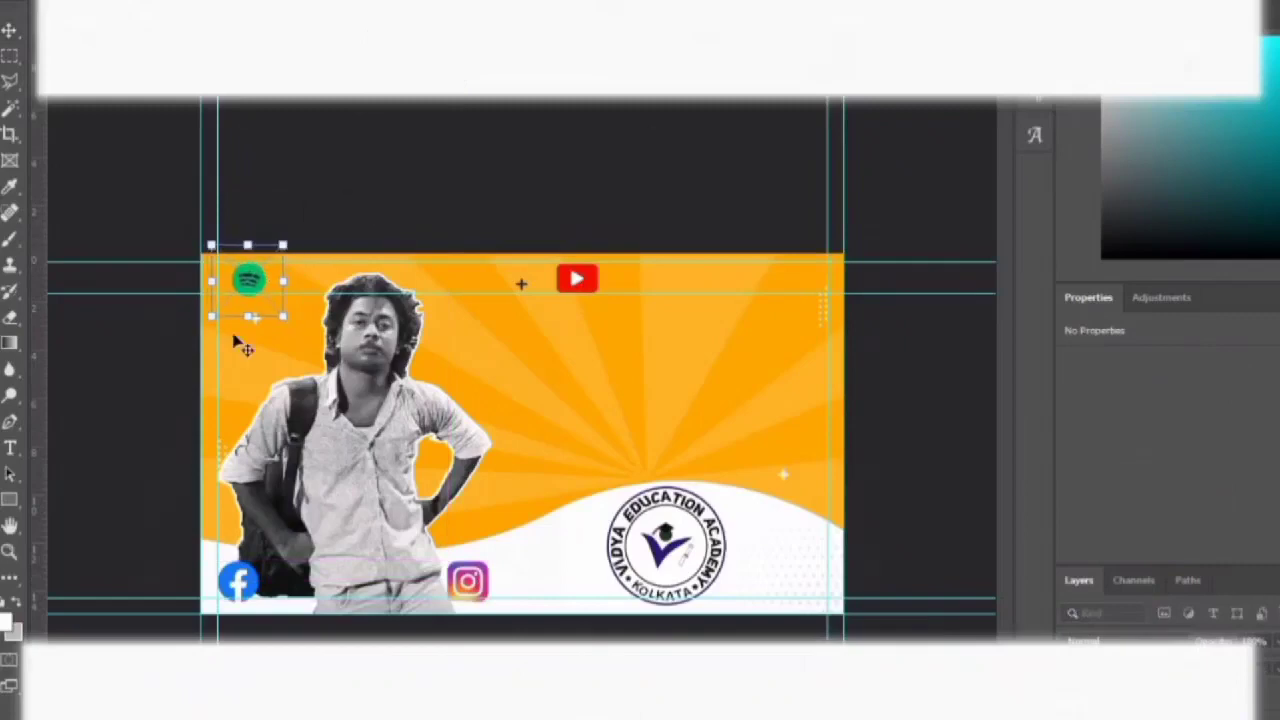
{"action": "left_click", "coordinate": [594, 263]}
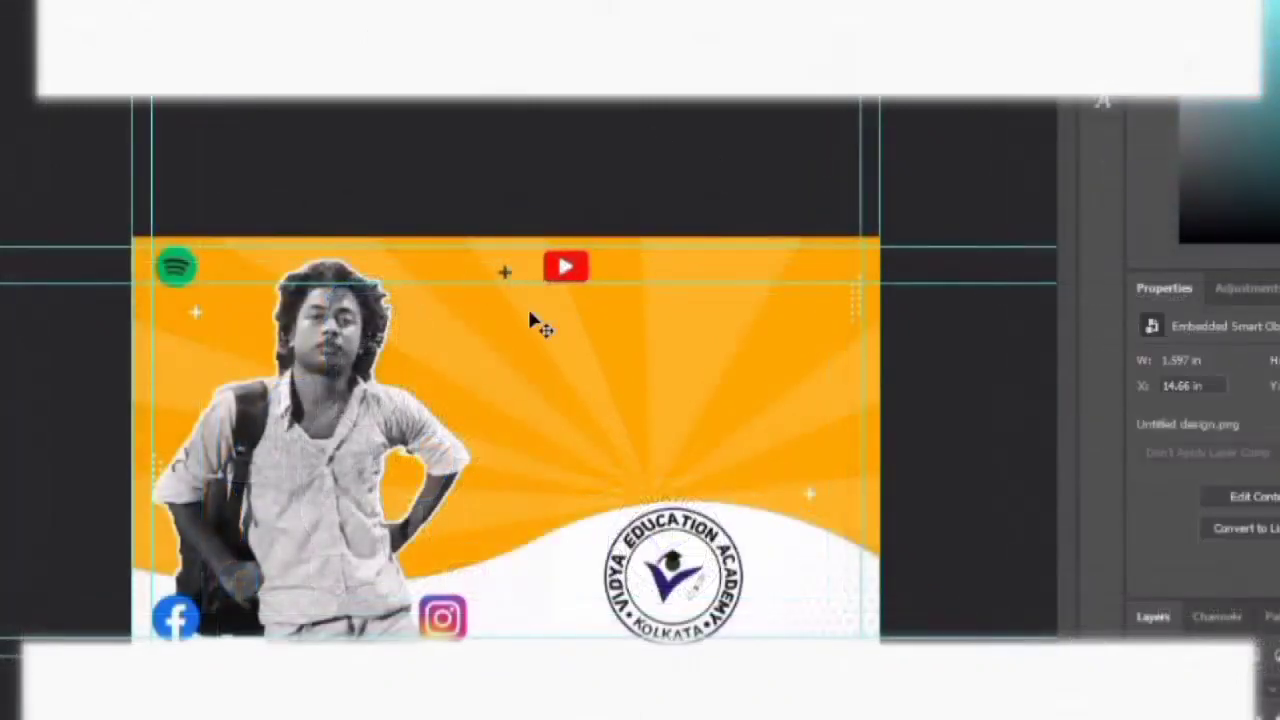
{"action": "left_click_drag", "start_coordinate": [531, 320], "coordinate": [505, 320]}
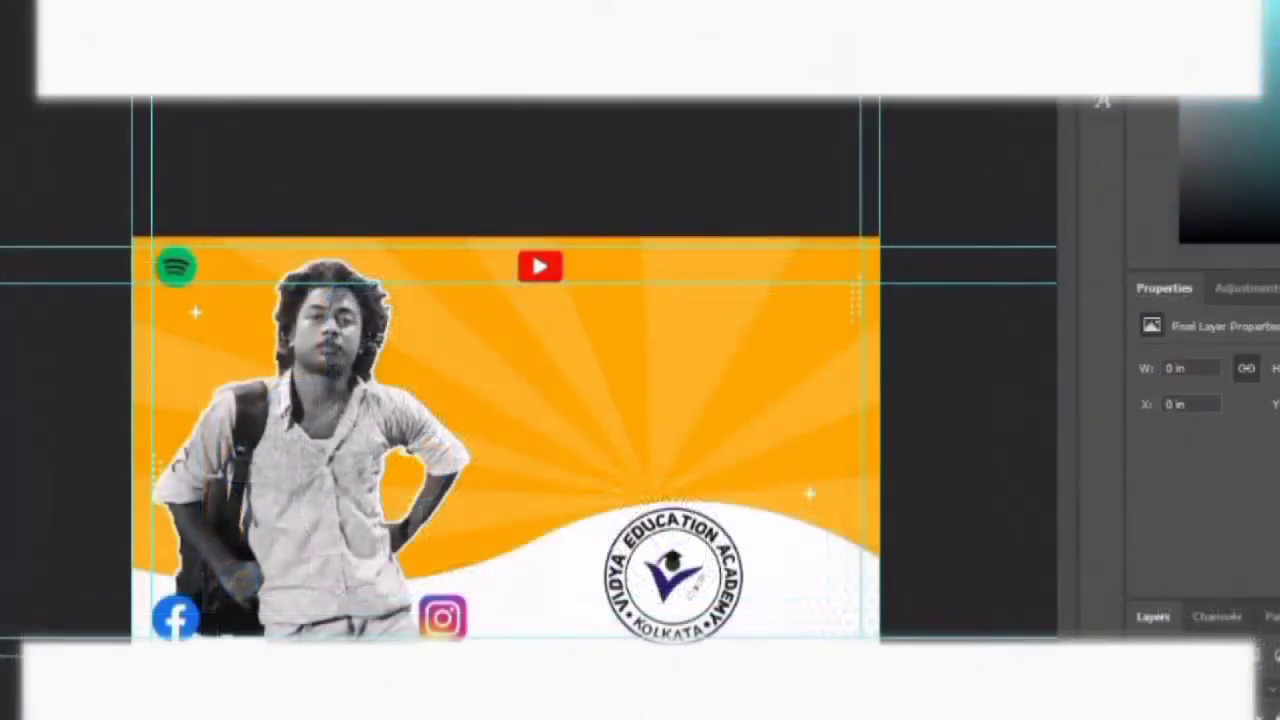
- Add the name caption beside the Spotify icon in green with stroke and drop shadow
{"action": "left_click", "coordinate": [535, 393]}
{"action": "type", "text": "hjgjgk"}
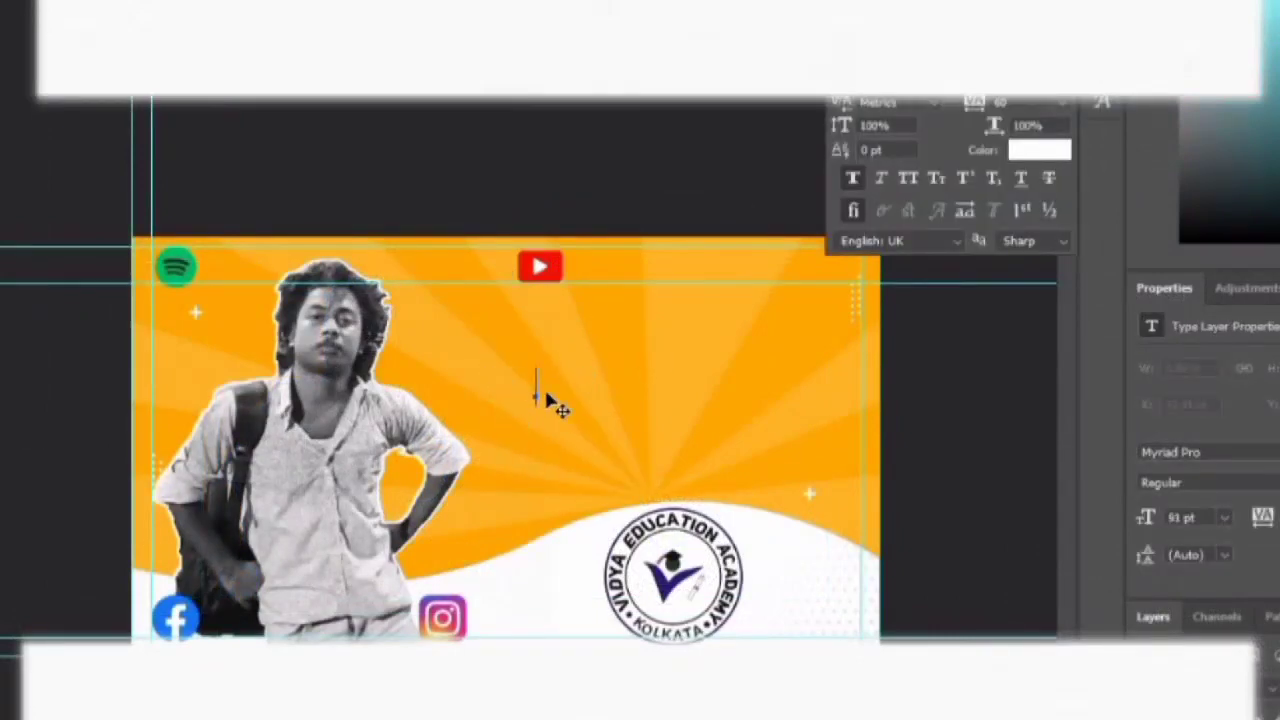
{"action": "type", "text": " Here"}
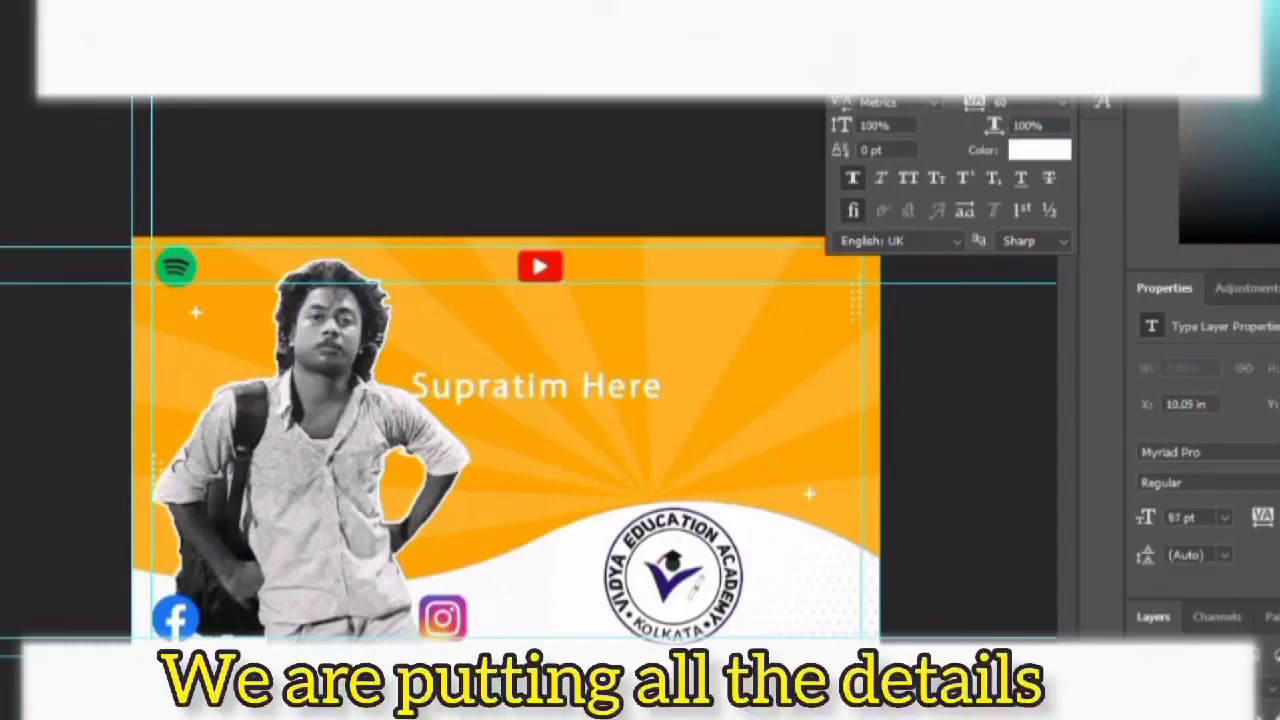
{"action": "left_click_drag", "start_coordinate": [552, 397], "coordinate": [318, 268]}
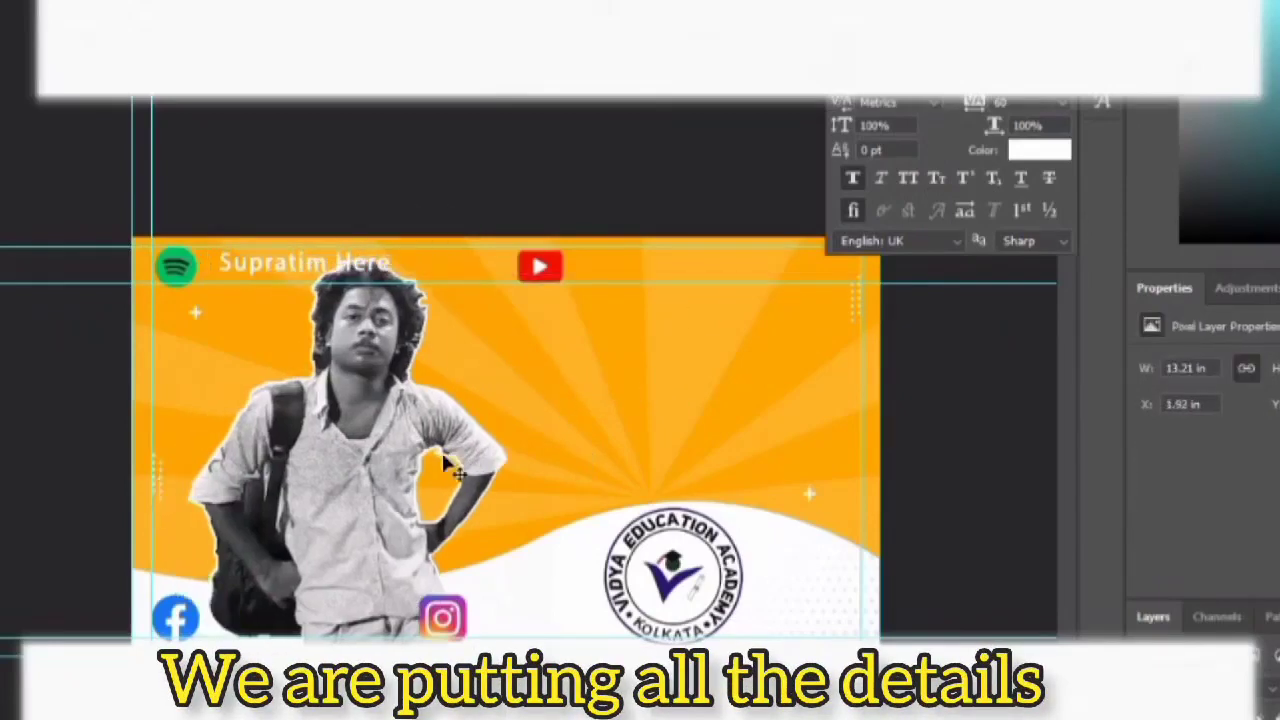
{"action": "left_click", "coordinate": [1039, 150]}
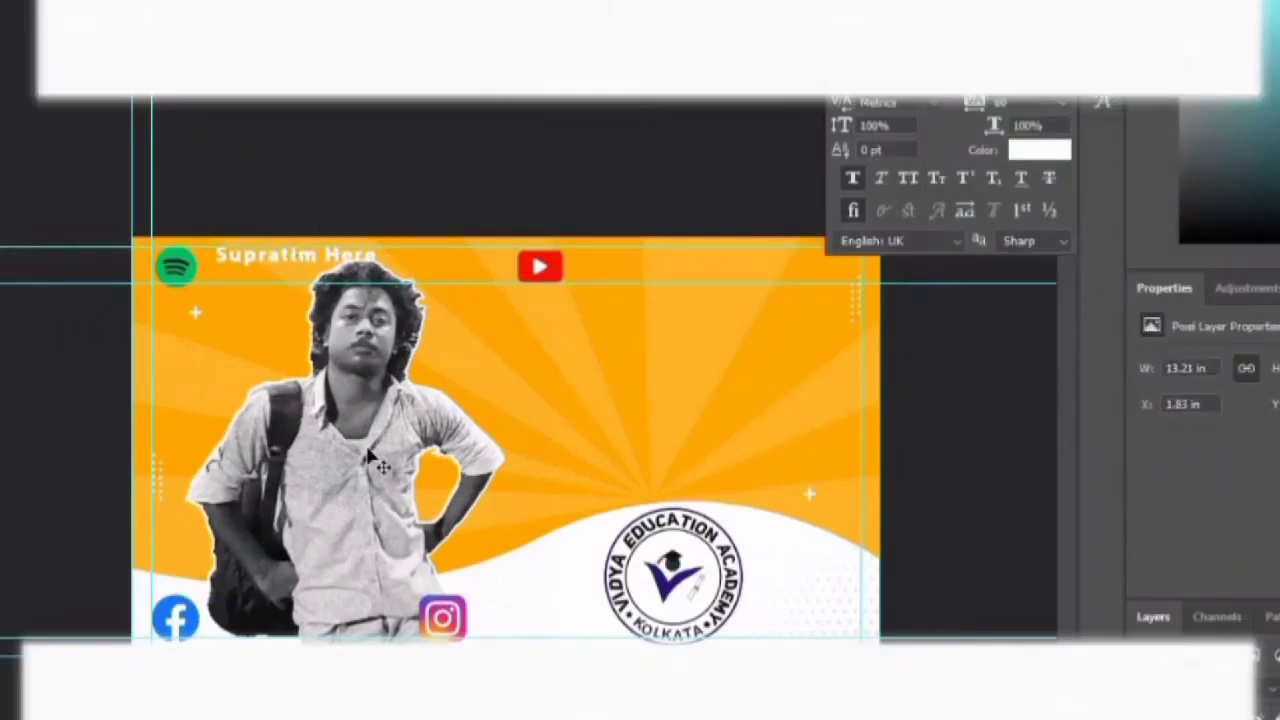
{"action": "left_click_drag", "start_coordinate": [365, 258], "coordinate": [372, 259]}
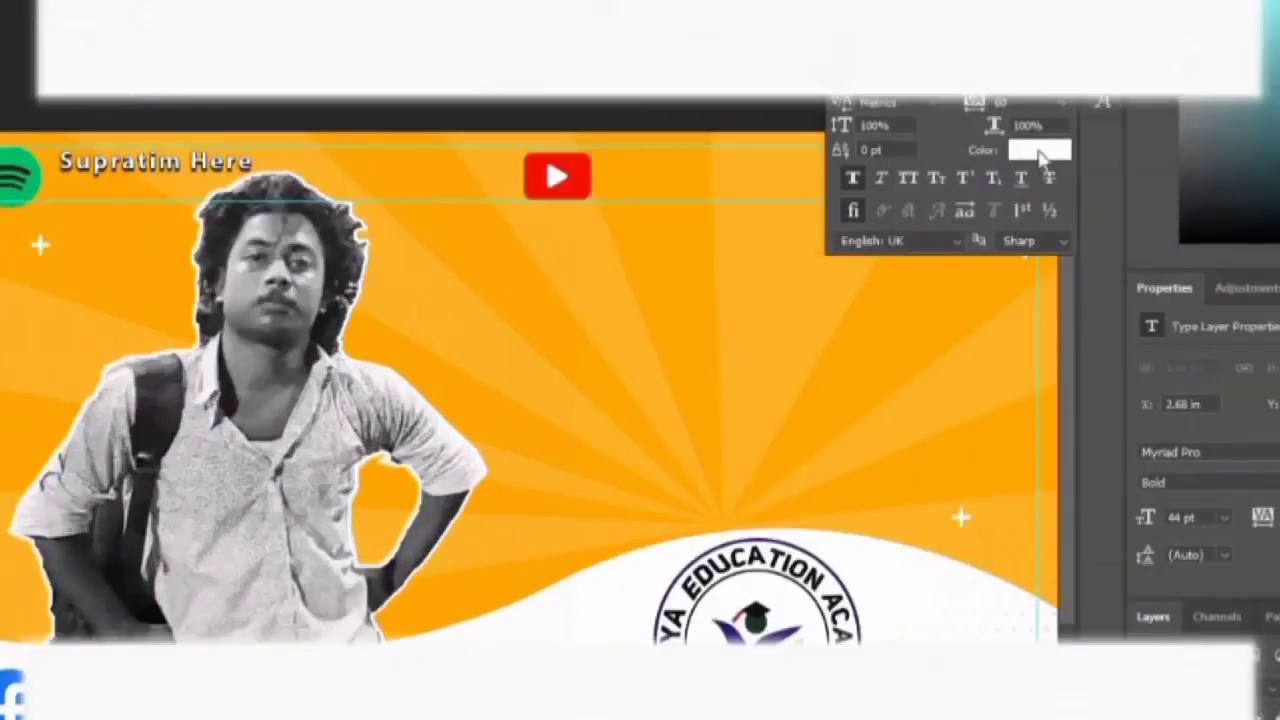
{"action": "left_click", "coordinate": [1040, 155]}
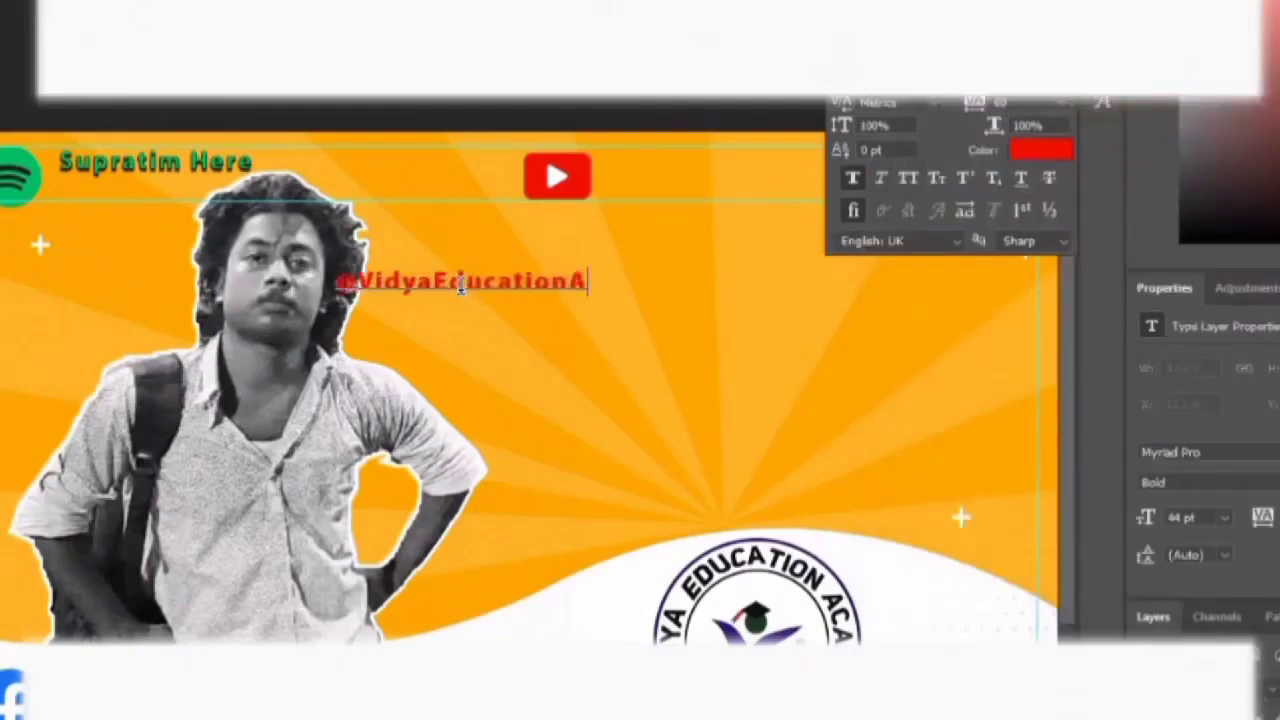
{"action": "type", "text": "cademy"}
{"action": "scroll", "coordinate": [572, 302], "scroll_direction": "right", "scroll_amount": 3}
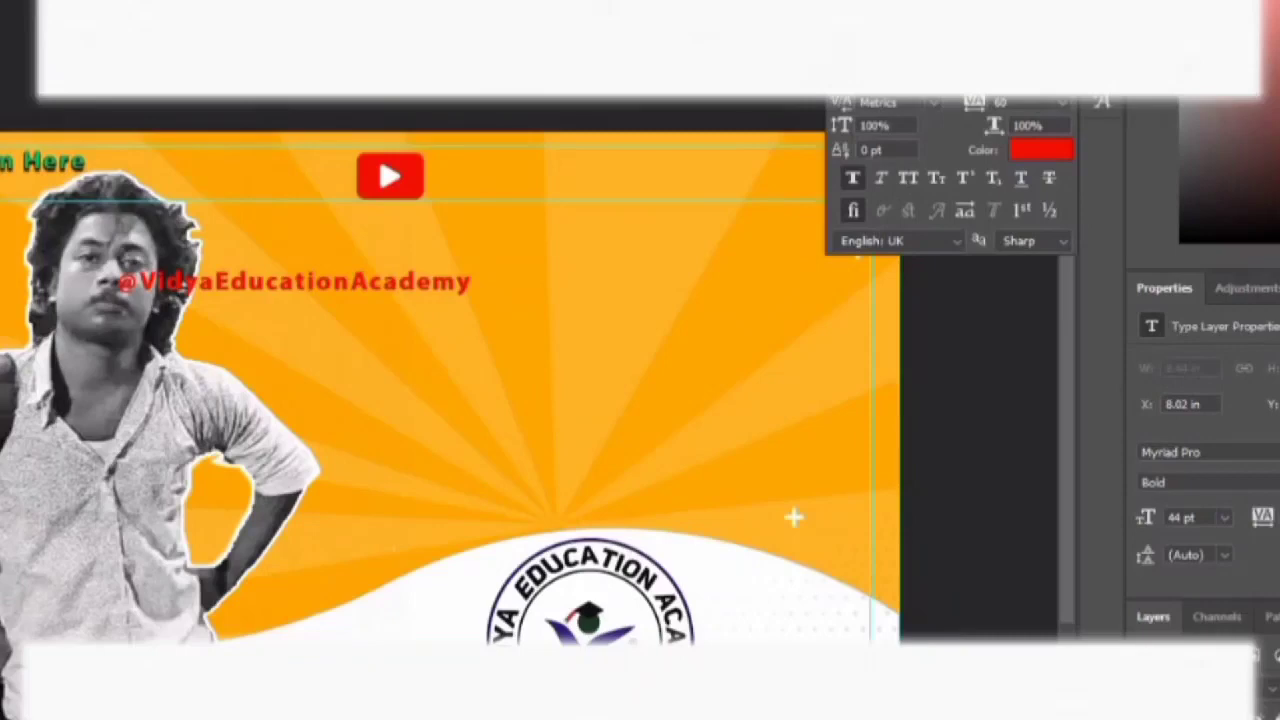
{"action": "left_click_drag", "start_coordinate": [365, 290], "coordinate": [690, 175]}
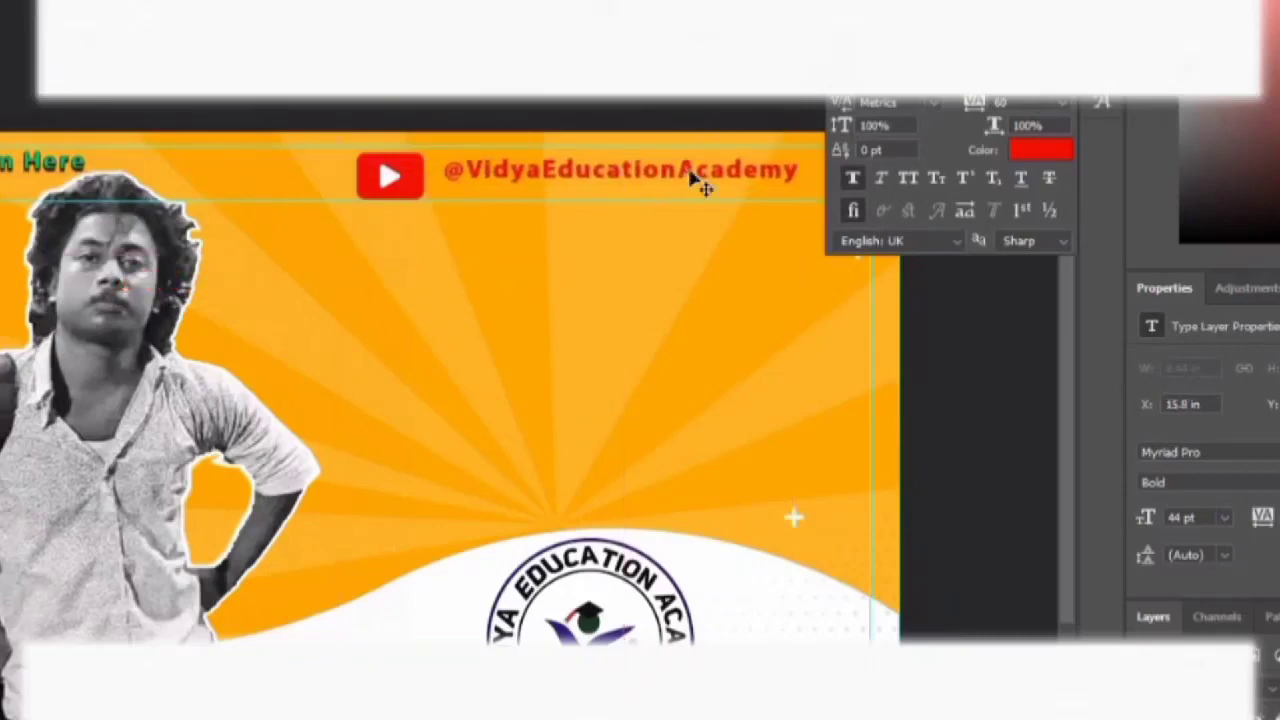
{"action": "key", "text": "ctrl+0"}
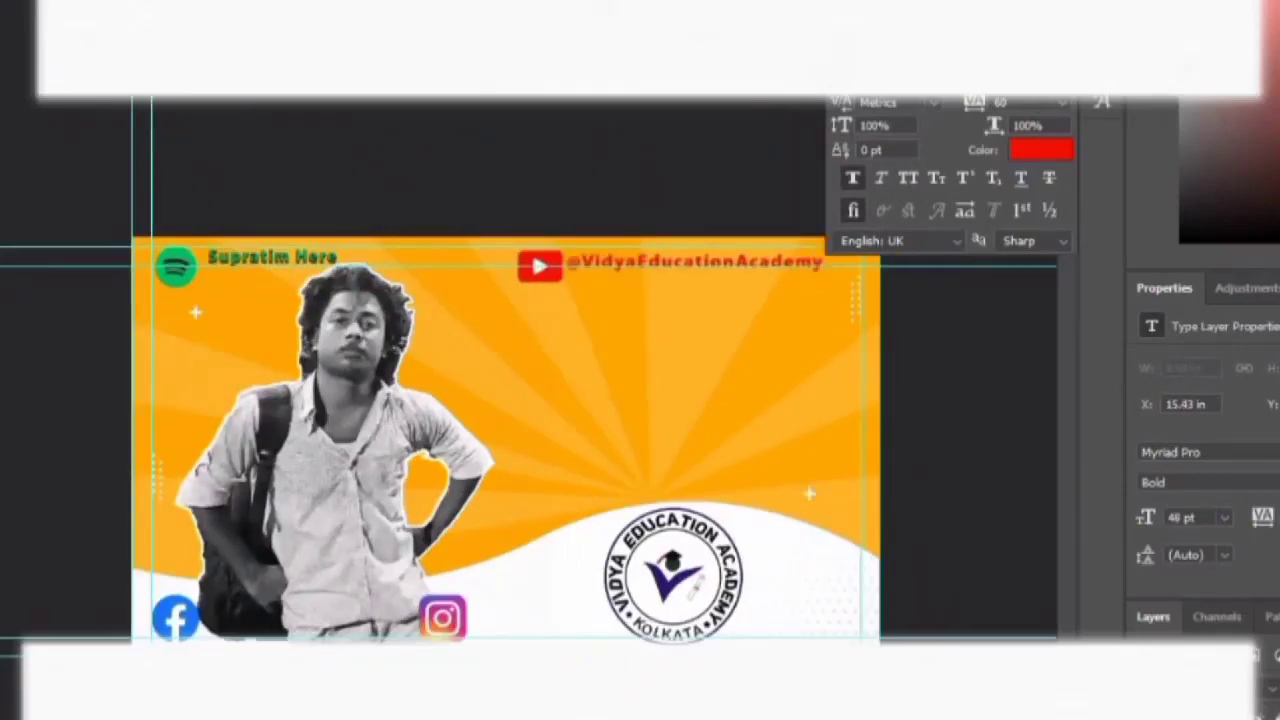
- Resize the YouTube logo to line up with the handle and duplicate the name text mid-banner
{"action": "left_click", "coordinate": [552, 285]}
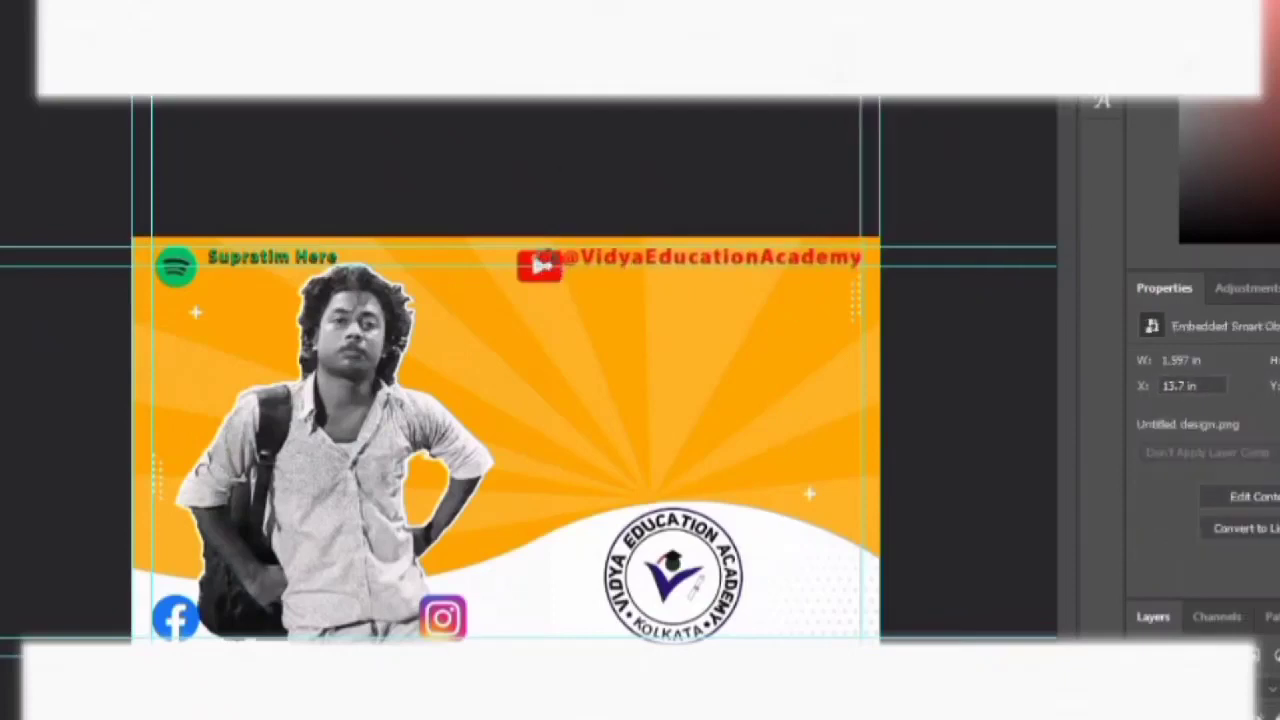
{"action": "key", "text": "u"}
{"action": "left_click_drag", "start_coordinate": [545, 265], "coordinate": [580, 300]}
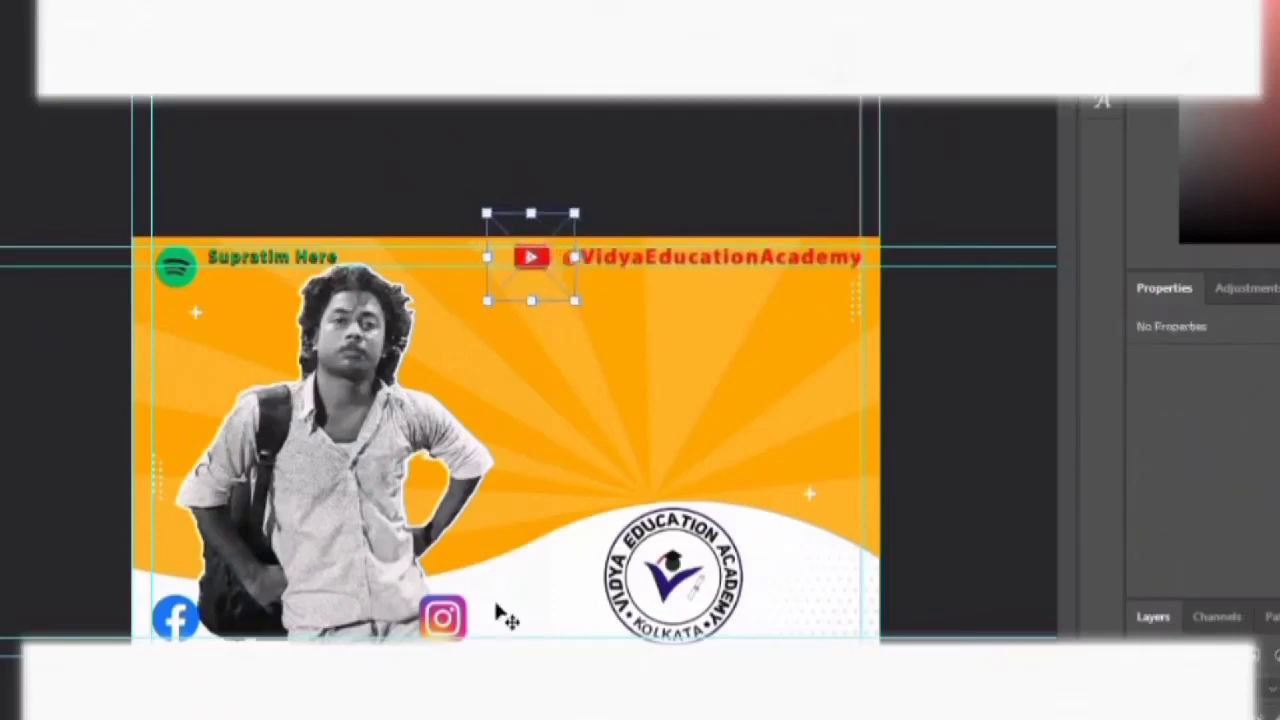
{"action": "left_click_drag", "start_coordinate": [474, 323], "coordinate": [465, 326]}
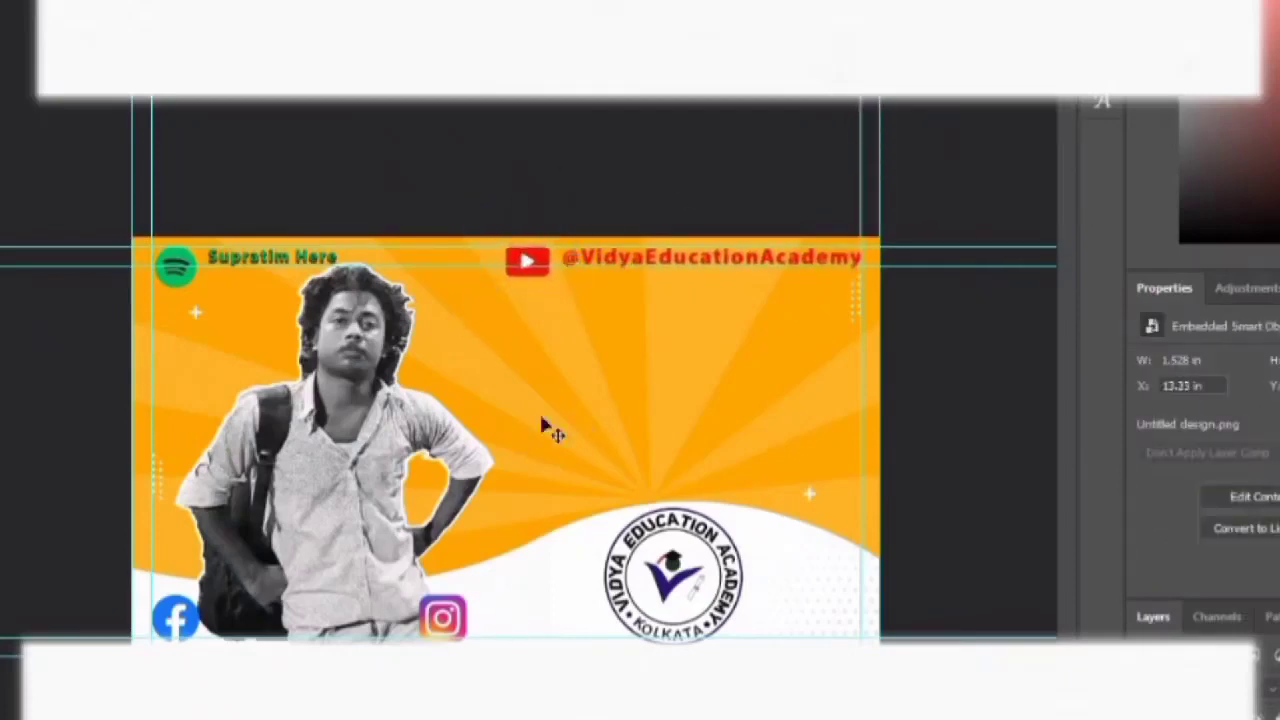
{"action": "left_click_drag", "start_coordinate": [300, 258], "coordinate": [535, 330], "text": "alt"}
{"action": "double_click", "coordinate": [507, 329]}
{"action": "type", "text": "Streaming on"}
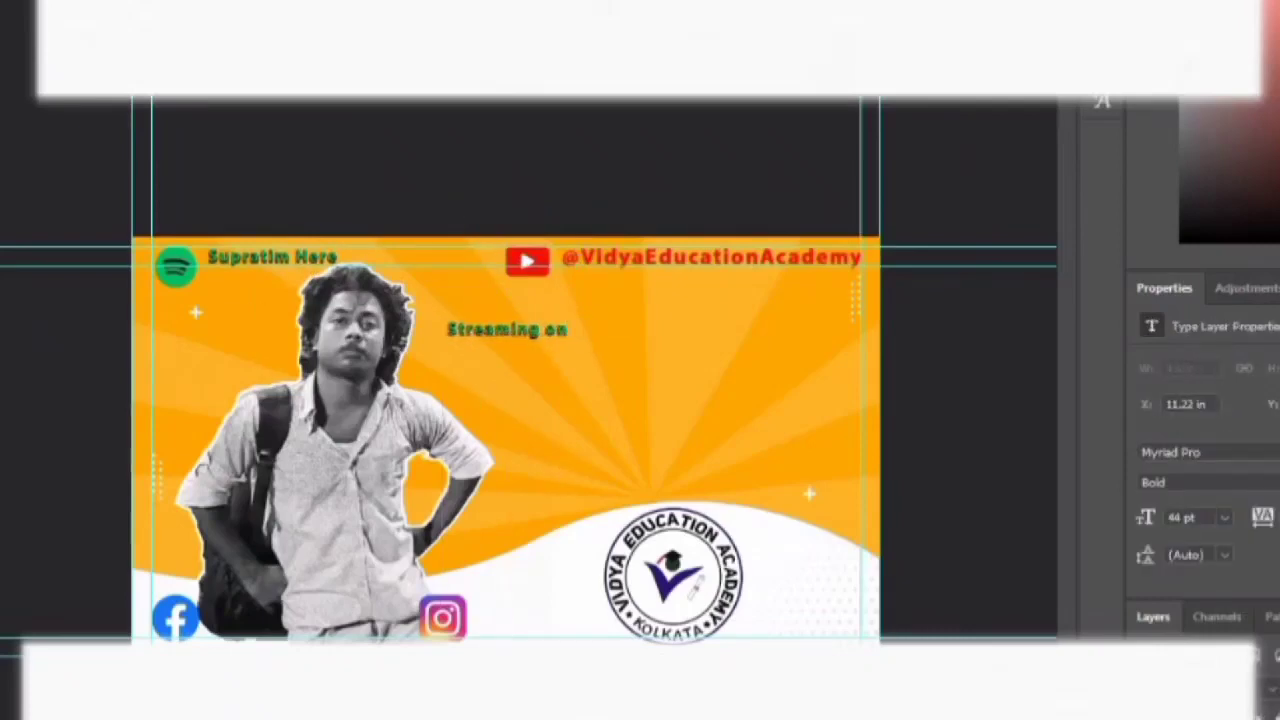
- Make the 'Streaming on' caption white before the YouTube logo and enlarge the curved title
{"action": "left_click", "coordinate": [1185, 105]}
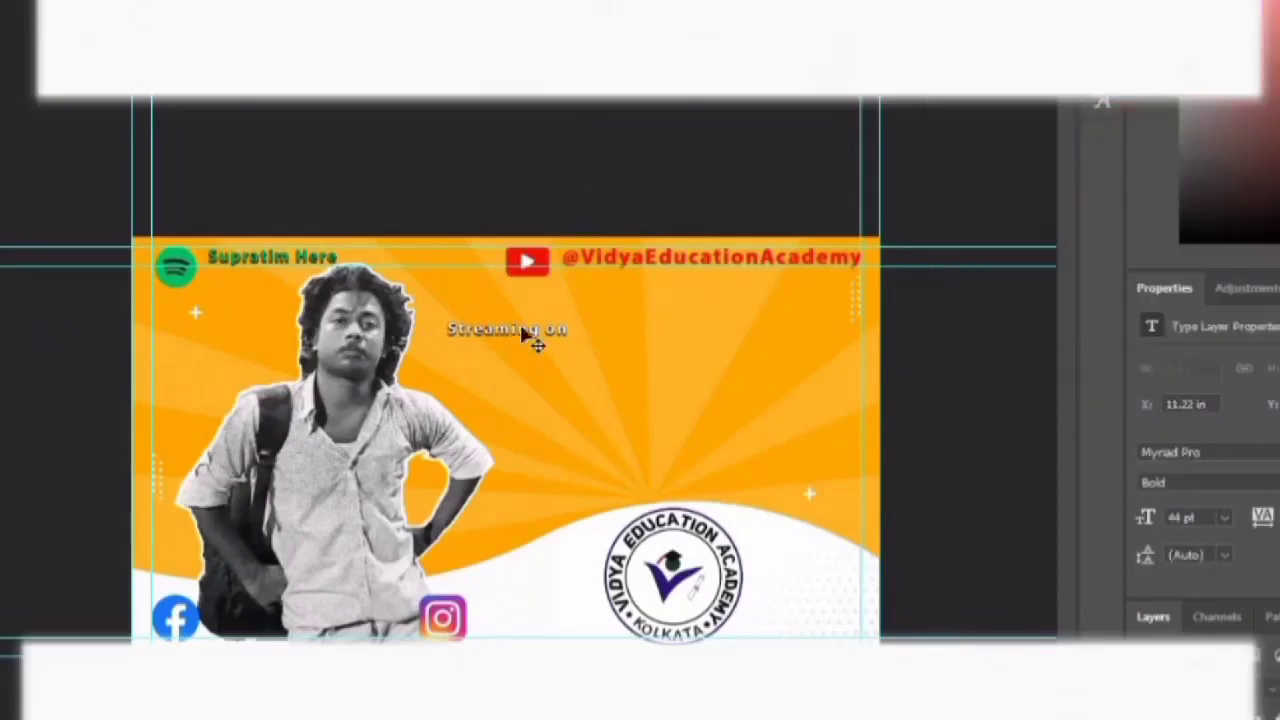
{"action": "left_click_drag", "start_coordinate": [529, 334], "coordinate": [455, 261]}
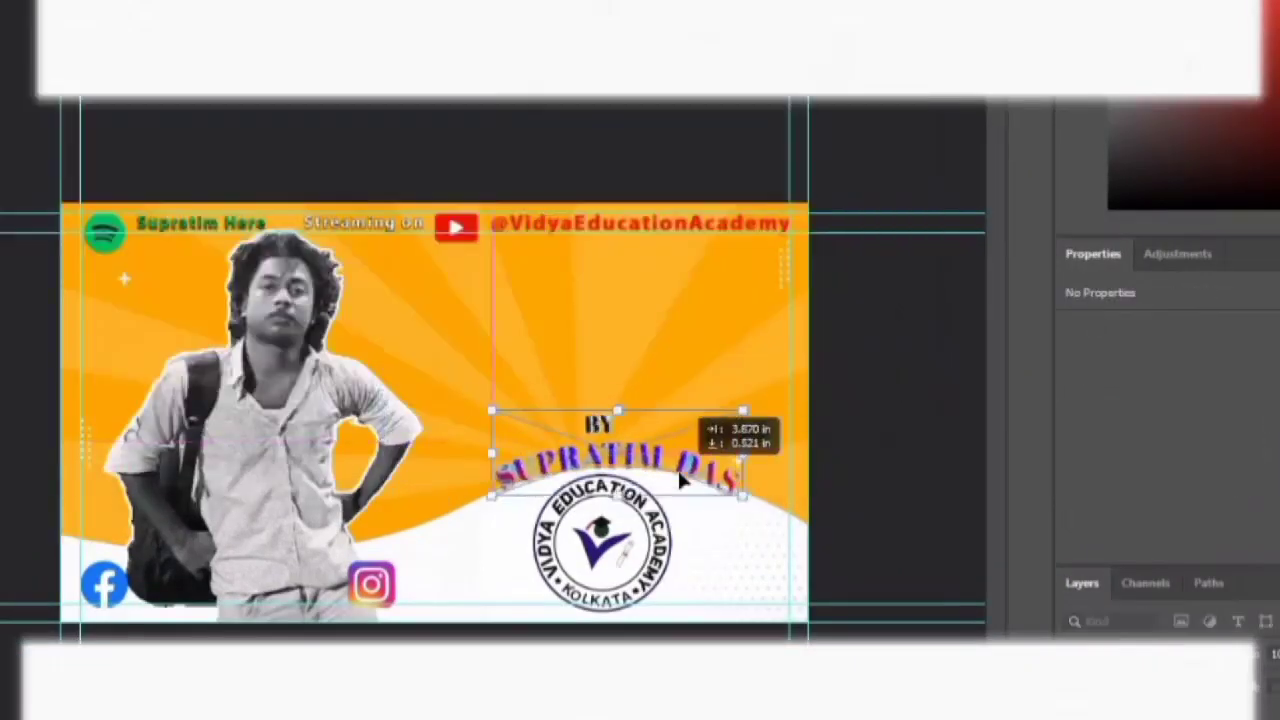
{"action": "left_click_drag", "start_coordinate": [680, 482], "coordinate": [716, 503]}
{"action": "key", "text": "Return"}
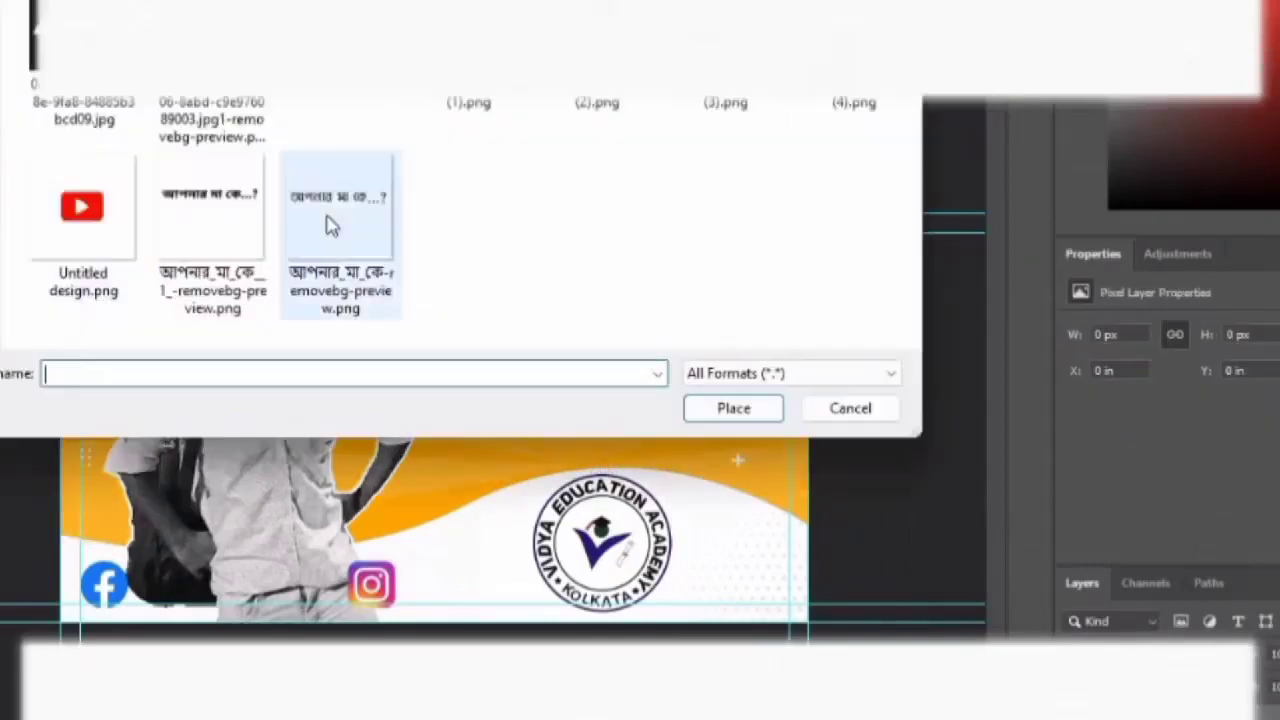
- Place the Bengali headline 'আপনার মা কে..?' enlarged near the top, pulling its question mark closer
{"action": "double_click", "coordinate": [332, 226]}
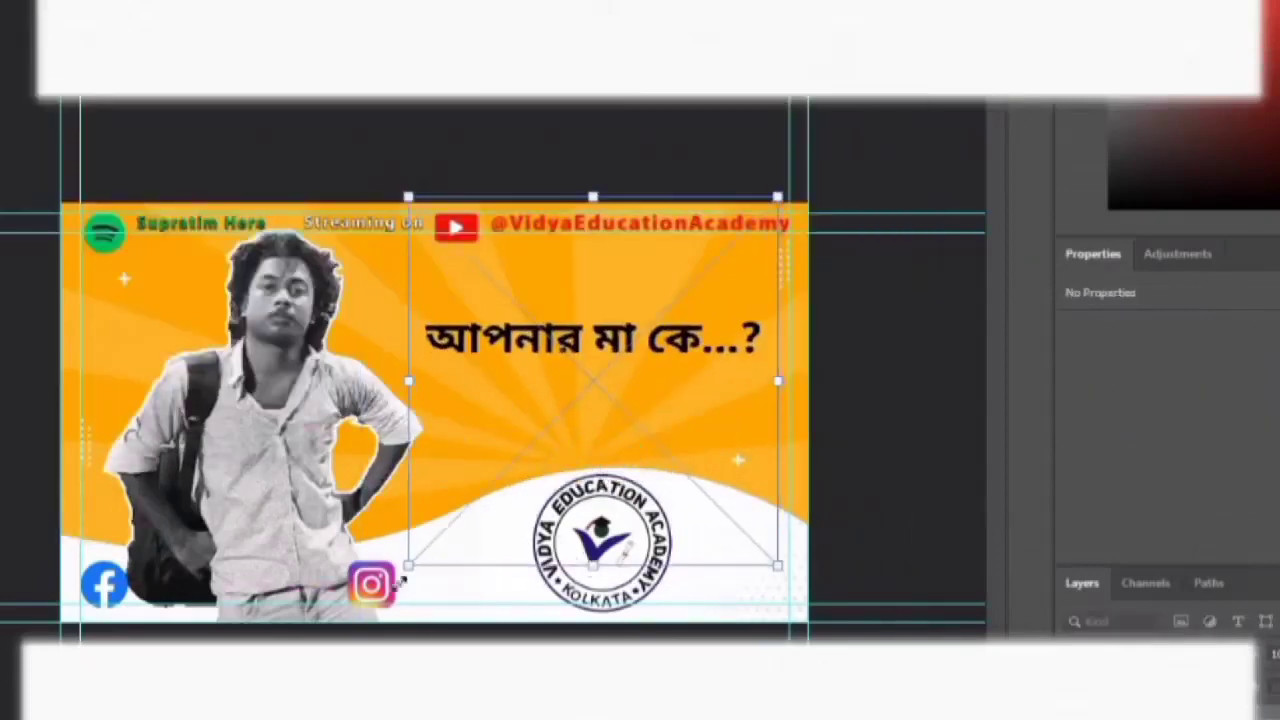
{"action": "left_click_drag", "start_coordinate": [812, 640], "coordinate": [812, 638]}
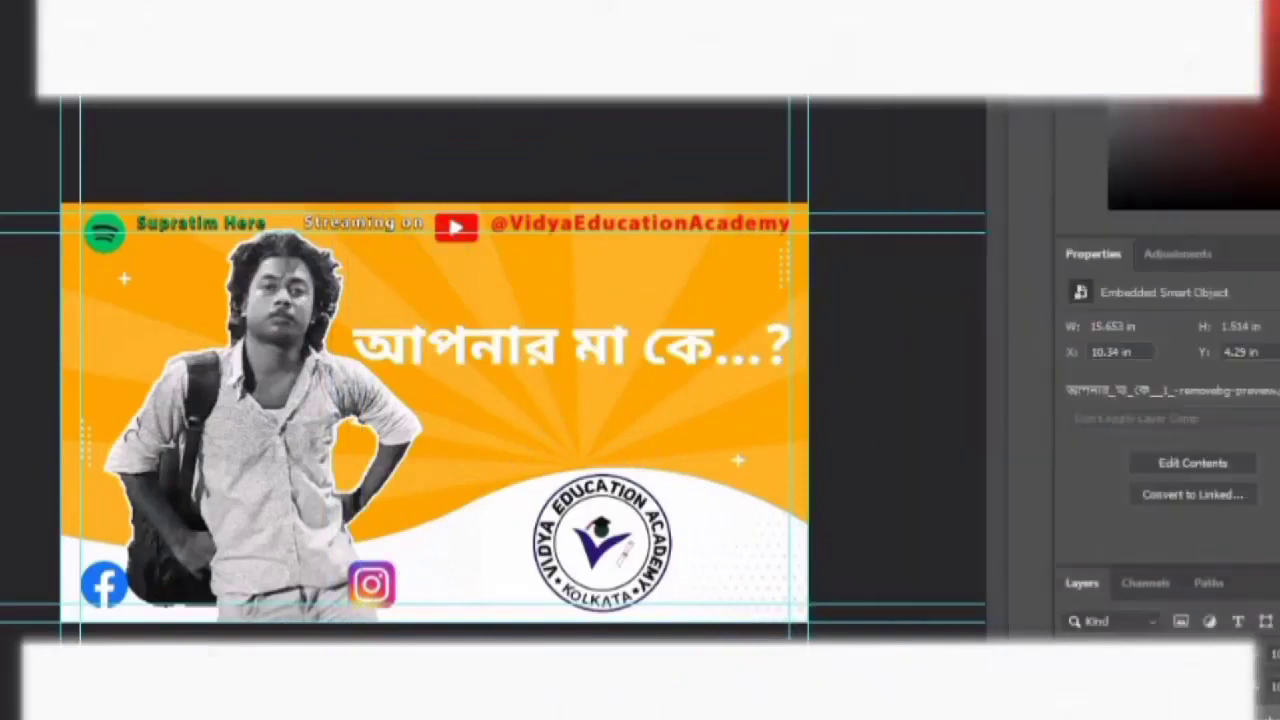
{"action": "left_click_drag", "start_coordinate": [686, 364], "coordinate": [700, 314]}
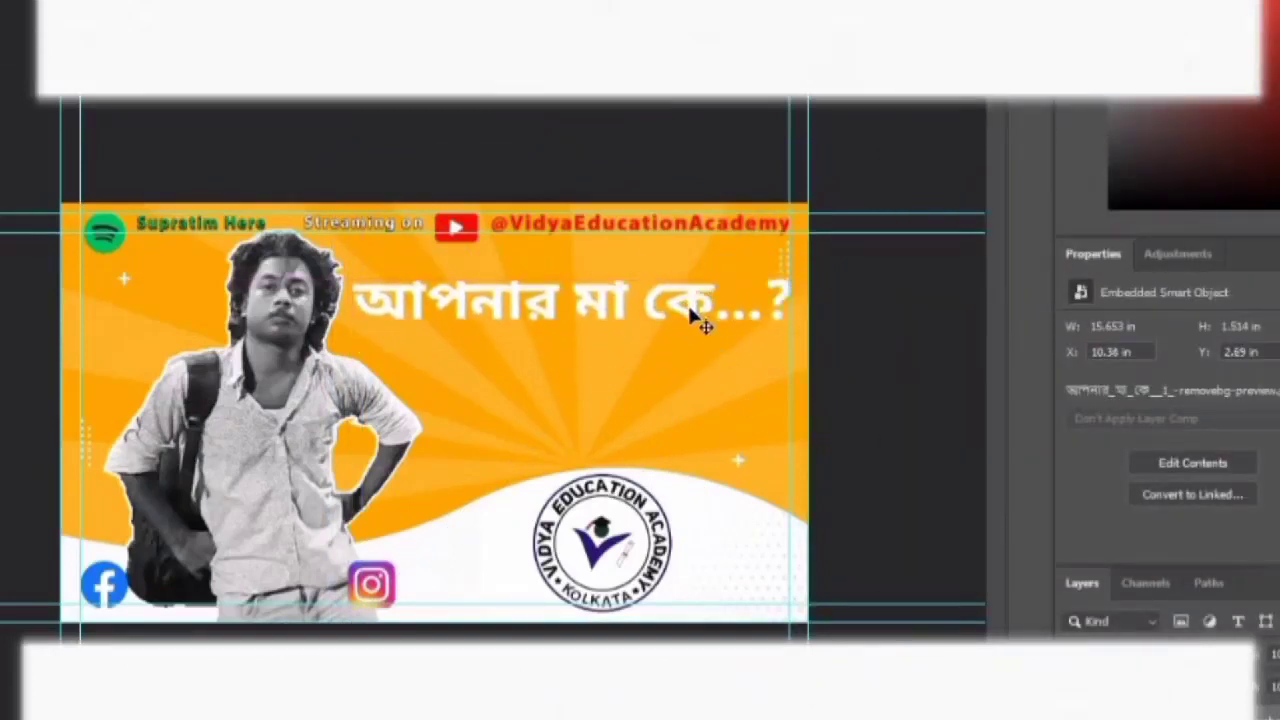
{"action": "mouse_move", "coordinate": [786, 400]}
{"action": "left_mouse_down"}
{"action": "mouse_move", "coordinate": [786, 290]}
{"action": "mouse_move", "coordinate": [776, 297]}
{"action": "left_mouse_up"}
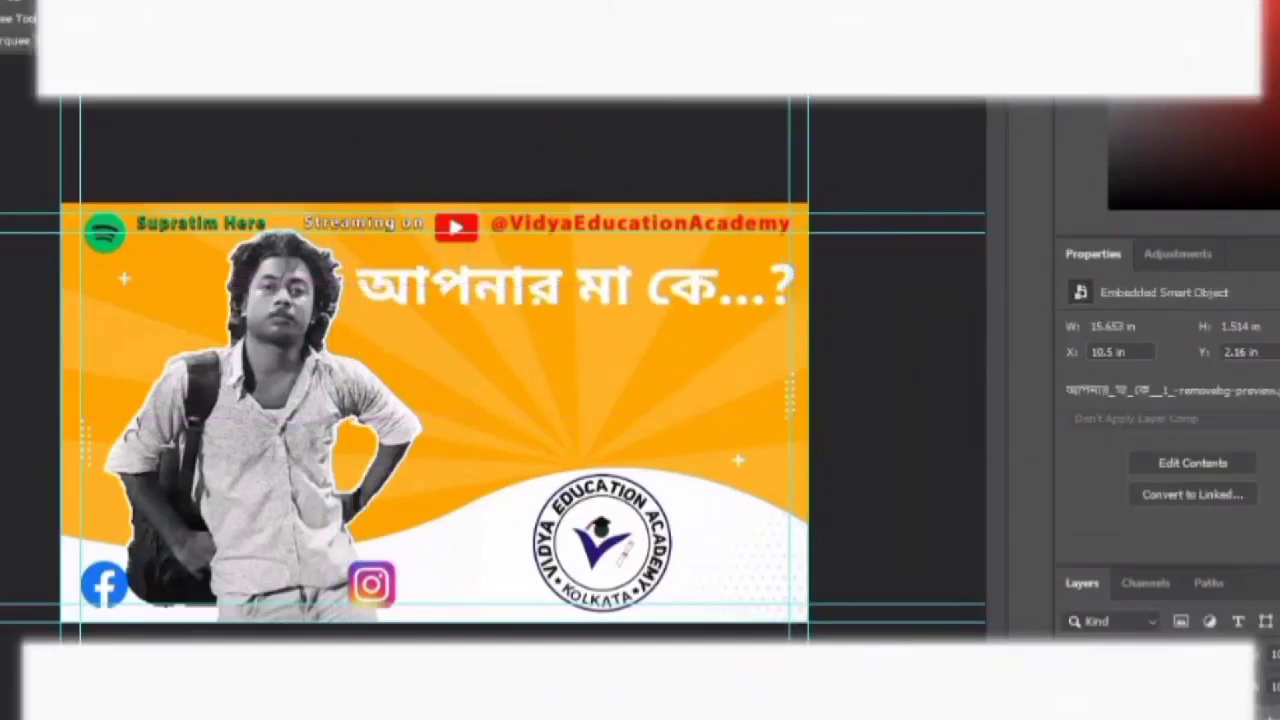
{"action": "key", "text": "ctrl+j"}
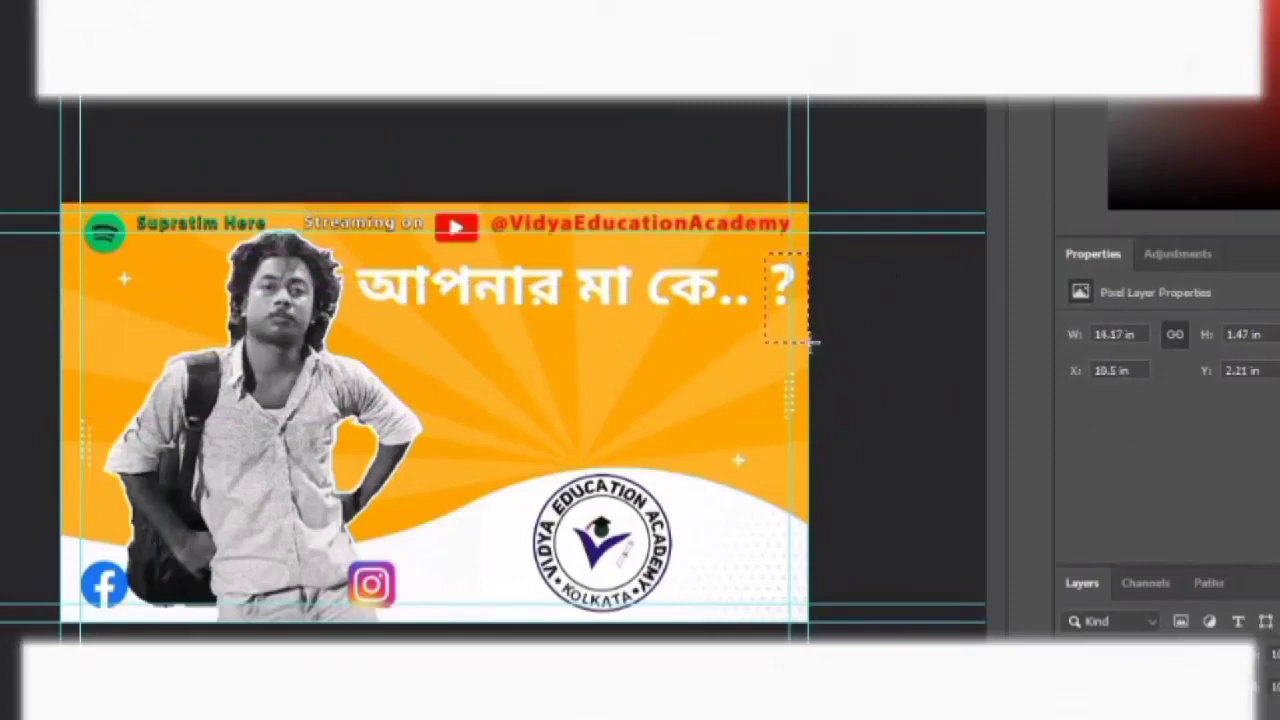
{"action": "key", "text": "ctrl+e"}
{"action": "key", "text": "ctrl+t"}
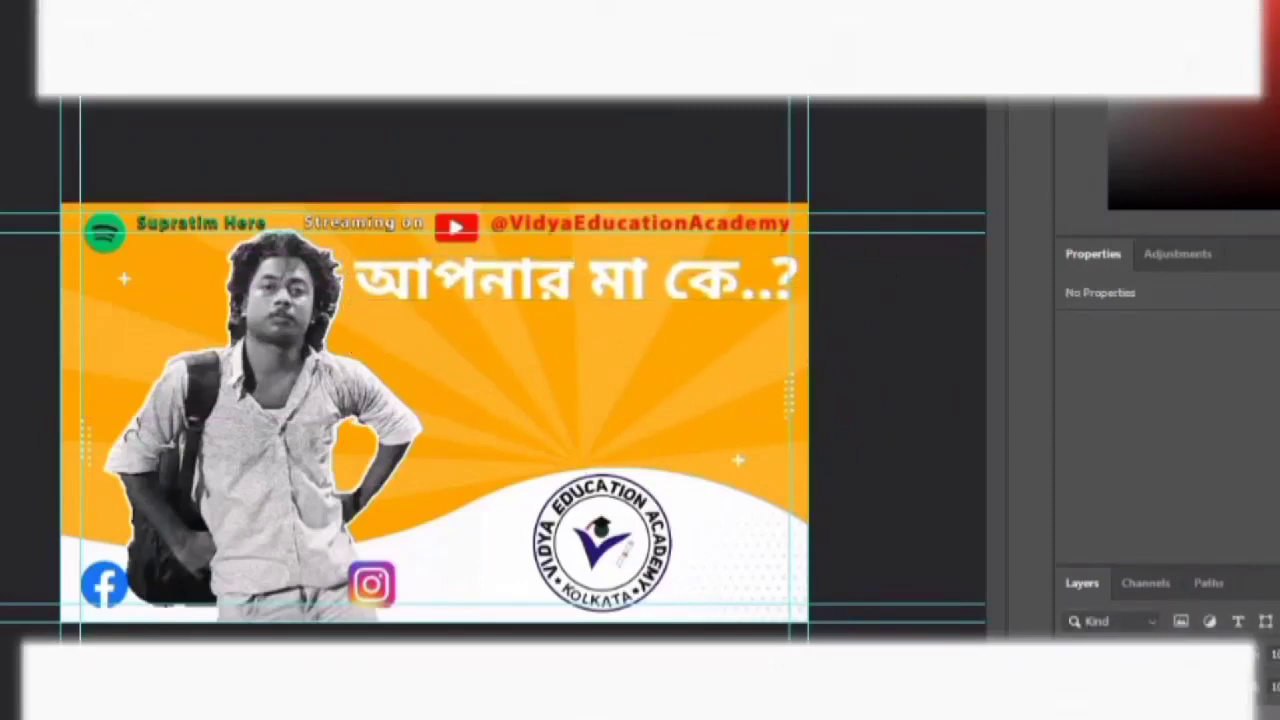
- Type the subtitle 'Who Is Your Mother..?' below the headline and enlarge its font
{"action": "left_click", "coordinate": [509, 380]}
{"action": "type", "text": "Who is Your Mother"}
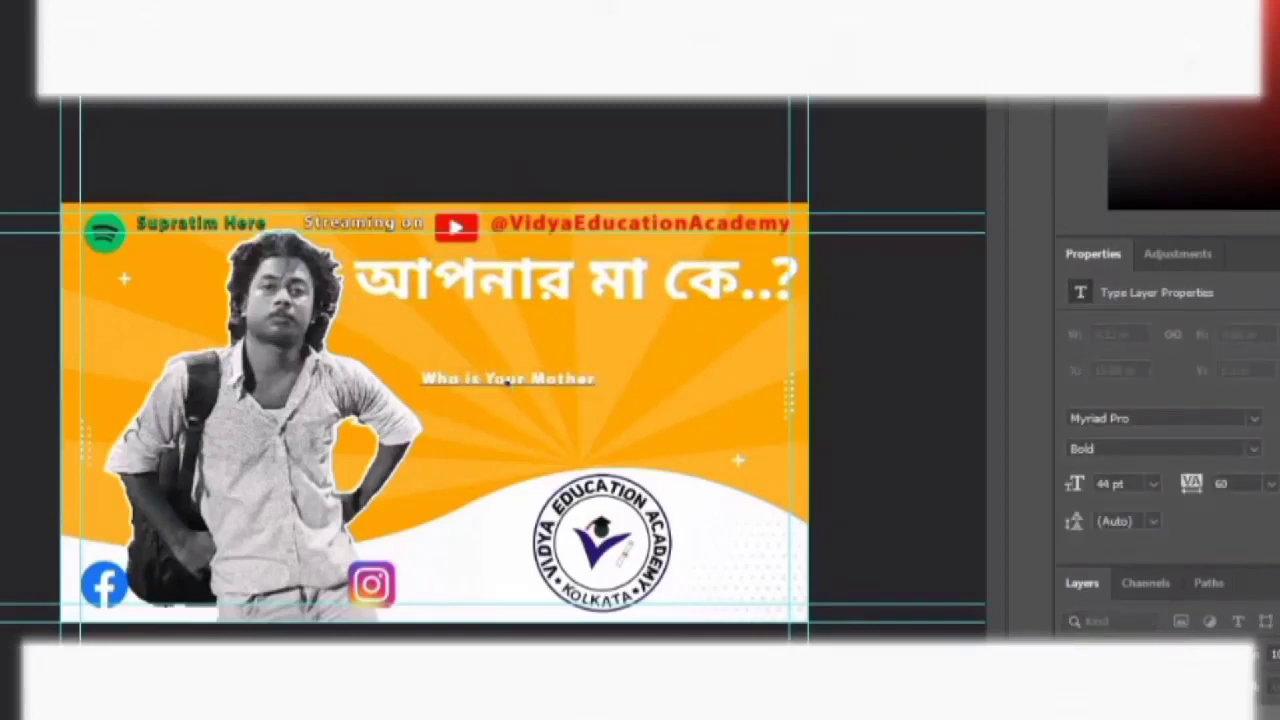
{"action": "key", "text": "ctrl+t"}
{"action": "key", "text": "ctrl+shift+period"}
{"action": "key", "text": "ctrl+shift+period"}
{"action": "key", "text": "ctrl+shift+period"}
{"action": "key", "text": "ctrl+shift+period"}
{"action": "key", "text": "ctrl+shift+period"}
{"action": "key", "text": "ctrl+shift+period"}
{"action": "key", "text": "ctrl+shift+period"}
{"action": "key", "text": "ctrl+shift+period"}
{"action": "key", "text": "ctrl+shift+period"}
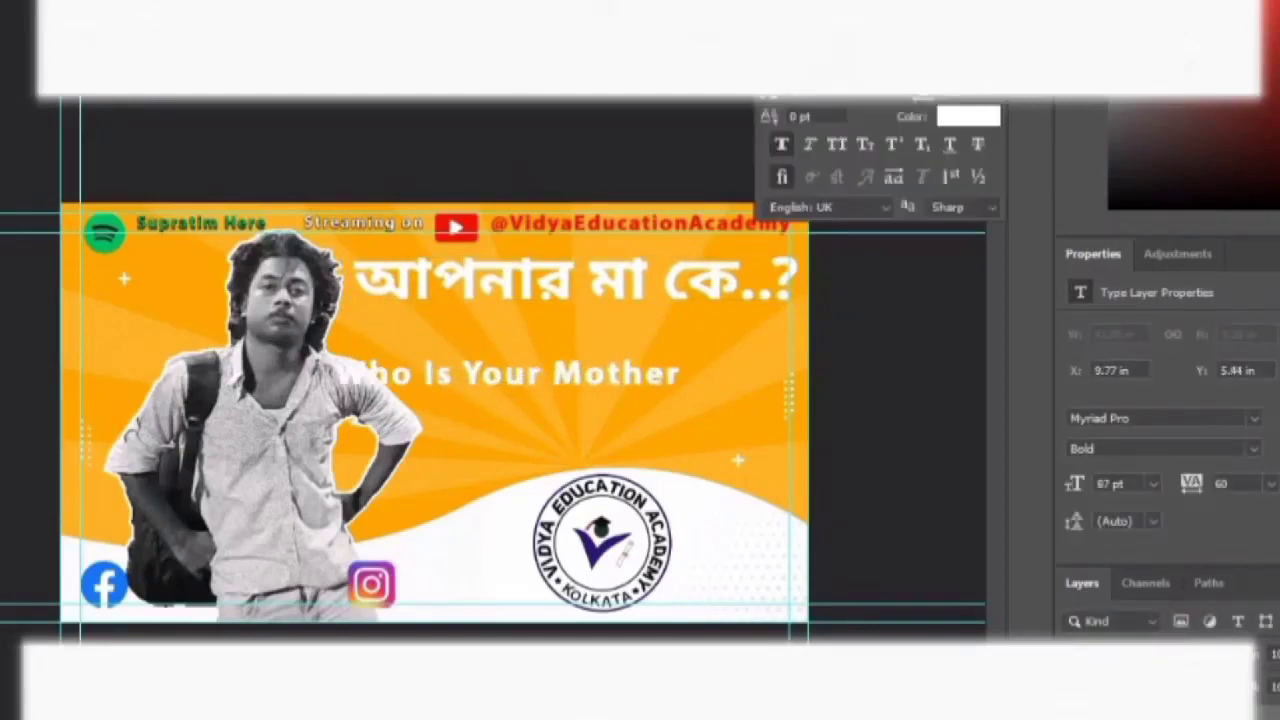
{"action": "left_click_drag", "start_coordinate": [515, 376], "coordinate": [550, 343]}
{"action": "key", "text": "ctrl+shift+period"}
{"action": "key", "text": "ctrl+shift+period"}
{"action": "key", "text": "ctrl+shift+period"}
{"action": "key", "text": "ctrl+shift+period"}
{"action": "key", "text": "ctrl+shift+period"}
{"action": "key", "text": "ctrl+shift+period"}
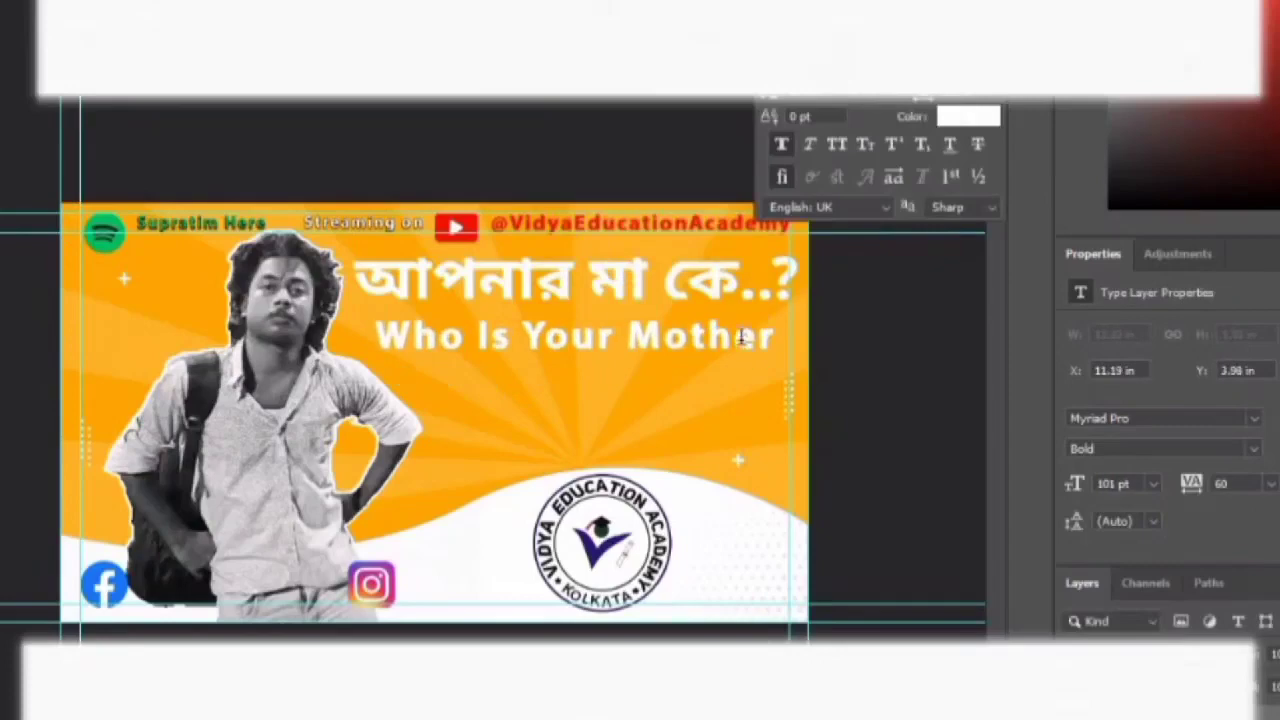
{"action": "key", "text": "Return"}
{"action": "type", "text": "..?"}
{"action": "key", "text": "ctrl+Return"}
{"action": "key", "text": "ctrl+shift+comma"}
{"action": "key", "text": "ctrl+shift+comma"}
{"action": "key", "text": "ctrl+shift+comma"}
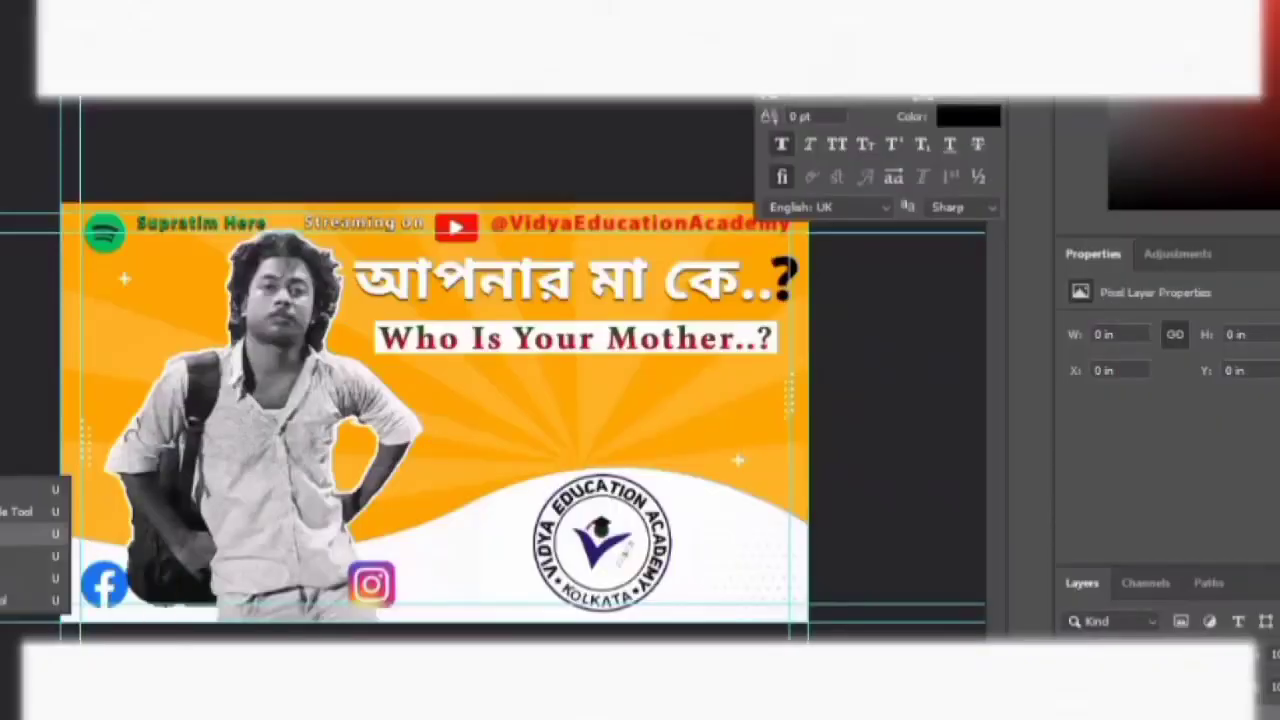
- Draw an ellipse path over the academy logo for curved text
{"action": "left_click_drag", "start_coordinate": [434, 398], "coordinate": [740, 616]}
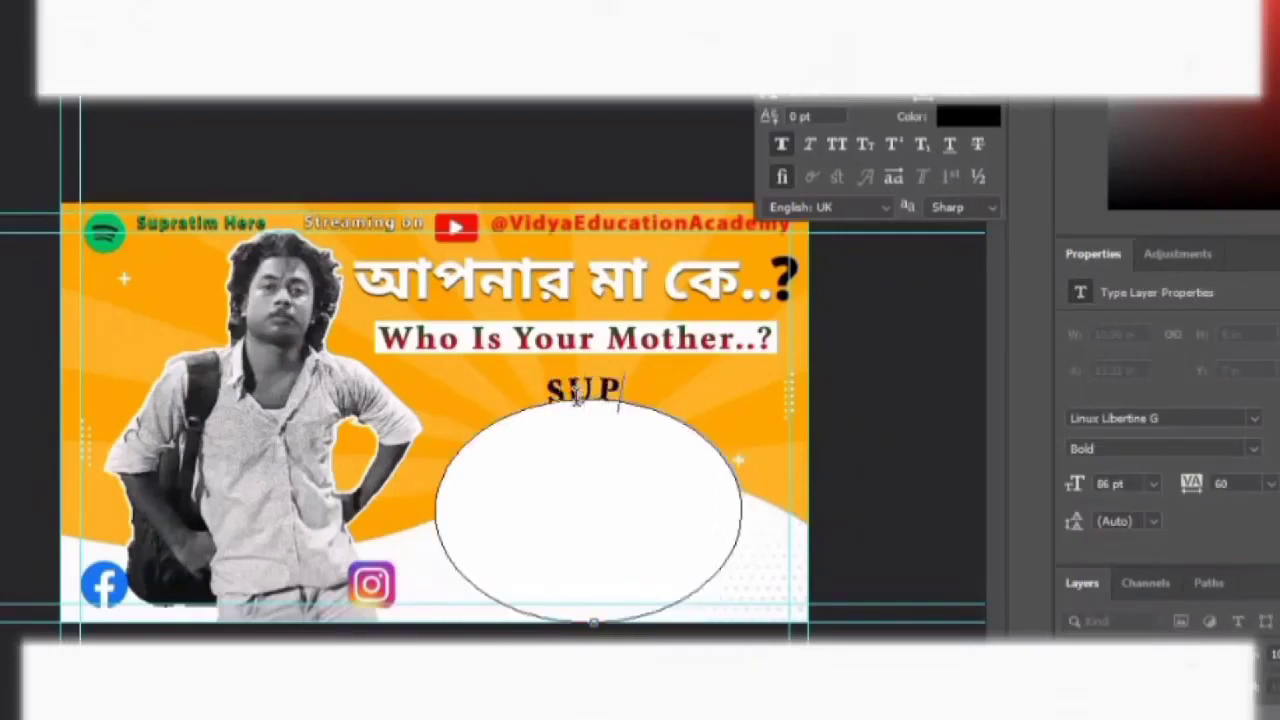
- Finish the creator's name on the ellipse path, set it above the logo and scale it up
{"action": "type", "text": "TIM DAS"}
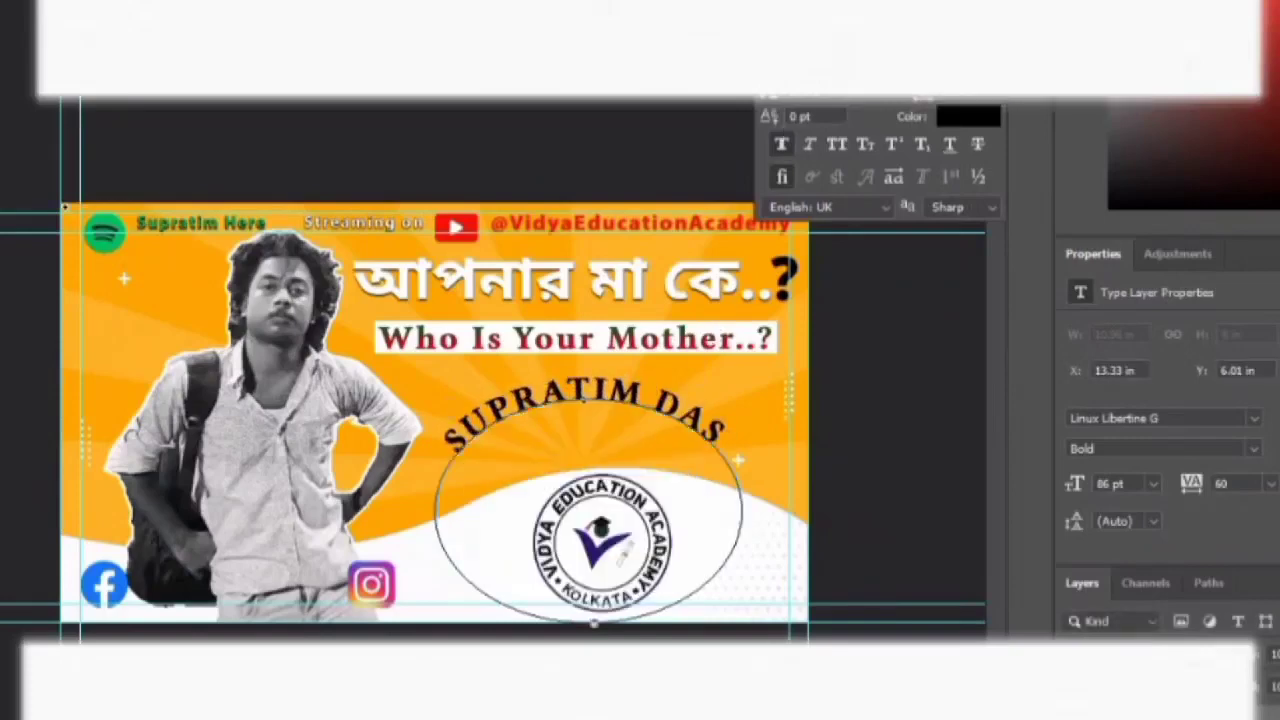
{"action": "left_click_drag", "start_coordinate": [693, 428], "coordinate": [715, 490]}
{"action": "key", "text": "ctrl+plus"}
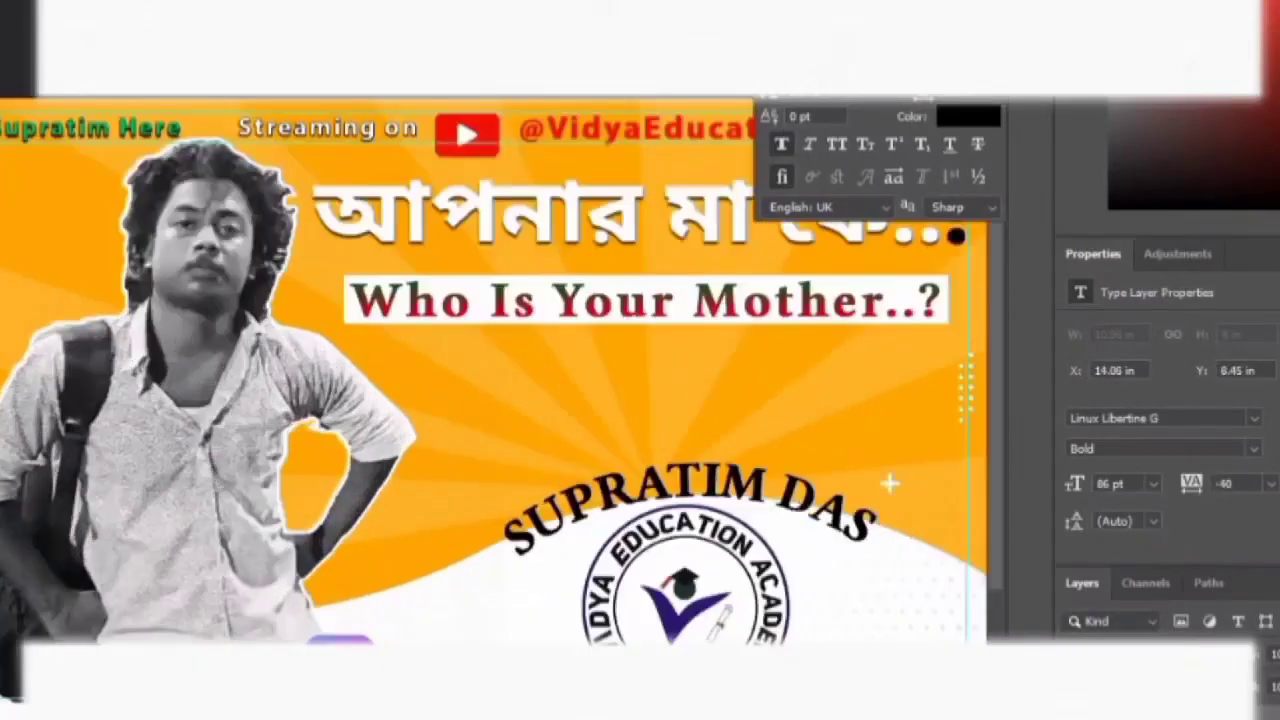
{"action": "key", "text": "ctrl+t"}
{"action": "left_click_drag", "start_coordinate": [703, 455], "coordinate": [712, 430]}
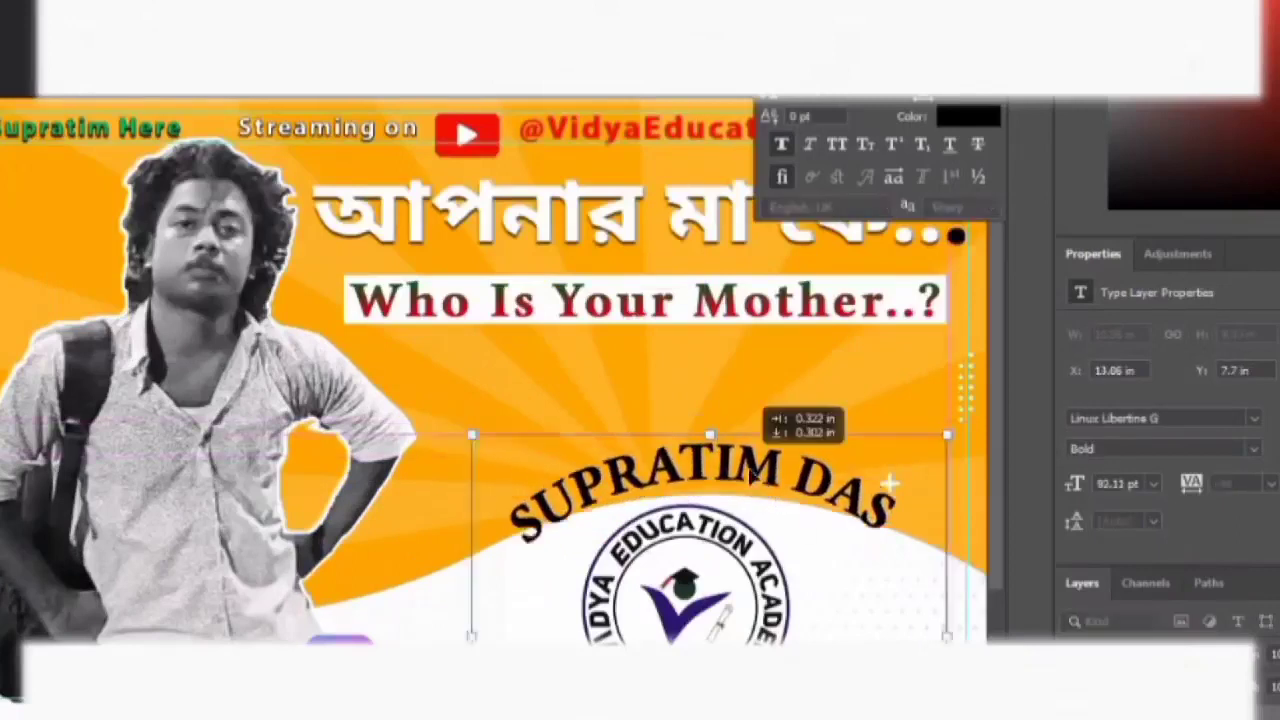
{"action": "key", "text": "Return"}
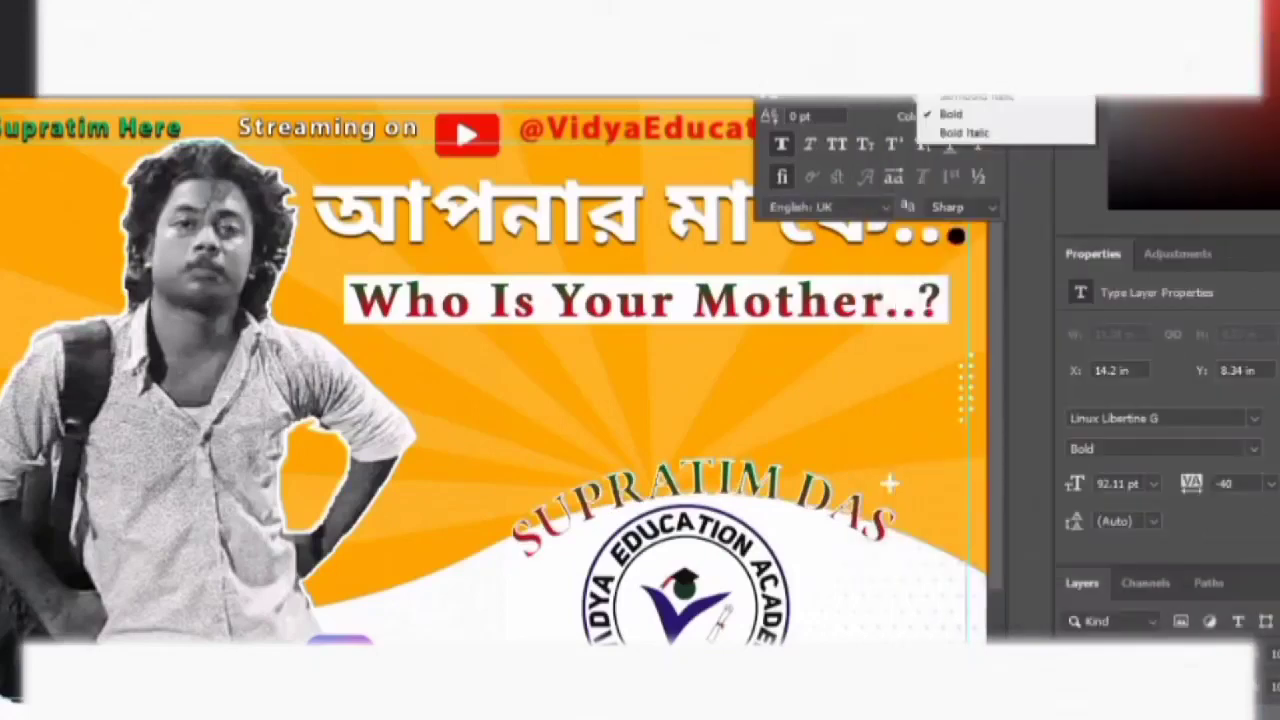
- Add a 'BY' label centred above the curved name, scaled to about 64 pt
{"action": "key", "text": "shift+Left"}
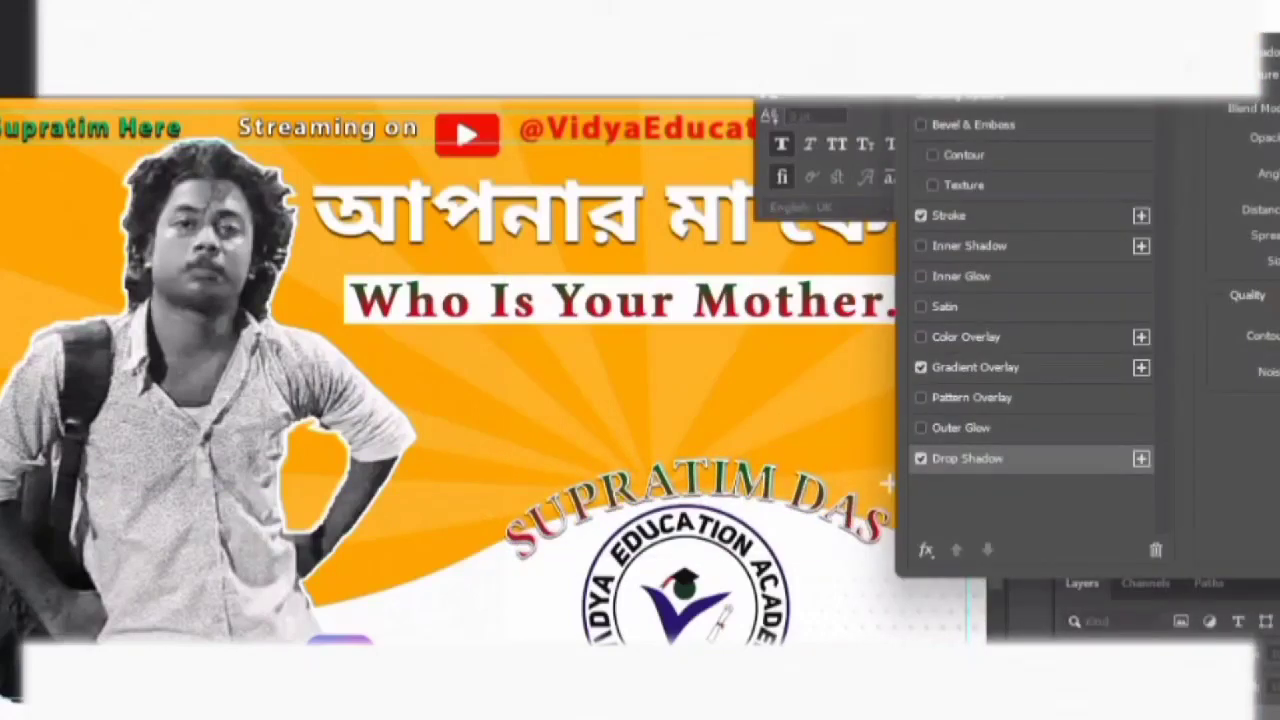
{"action": "key", "text": "Return"}
{"action": "left_click", "coordinate": [63, 423]}
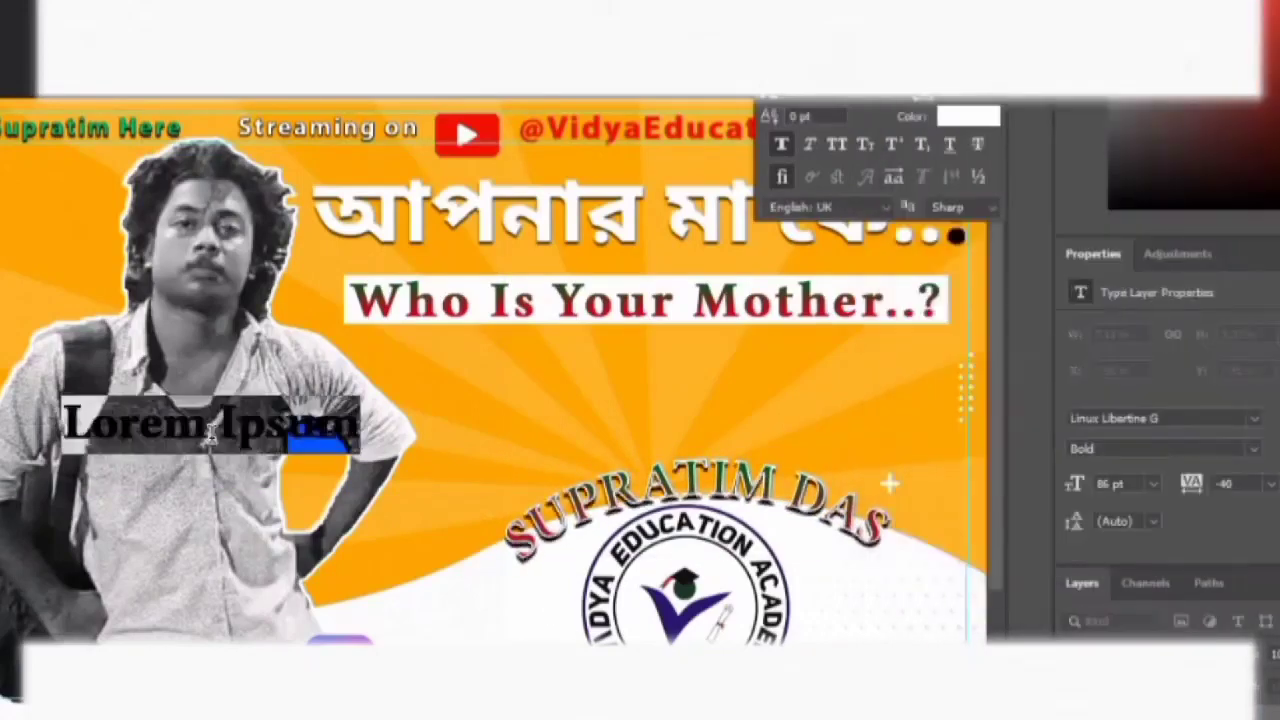
{"action": "type", "text": "BY"}
{"action": "left_click_drag", "start_coordinate": [210, 420], "coordinate": [697, 428]}
{"action": "left_click_drag", "start_coordinate": [746, 470], "coordinate": [738, 463]}
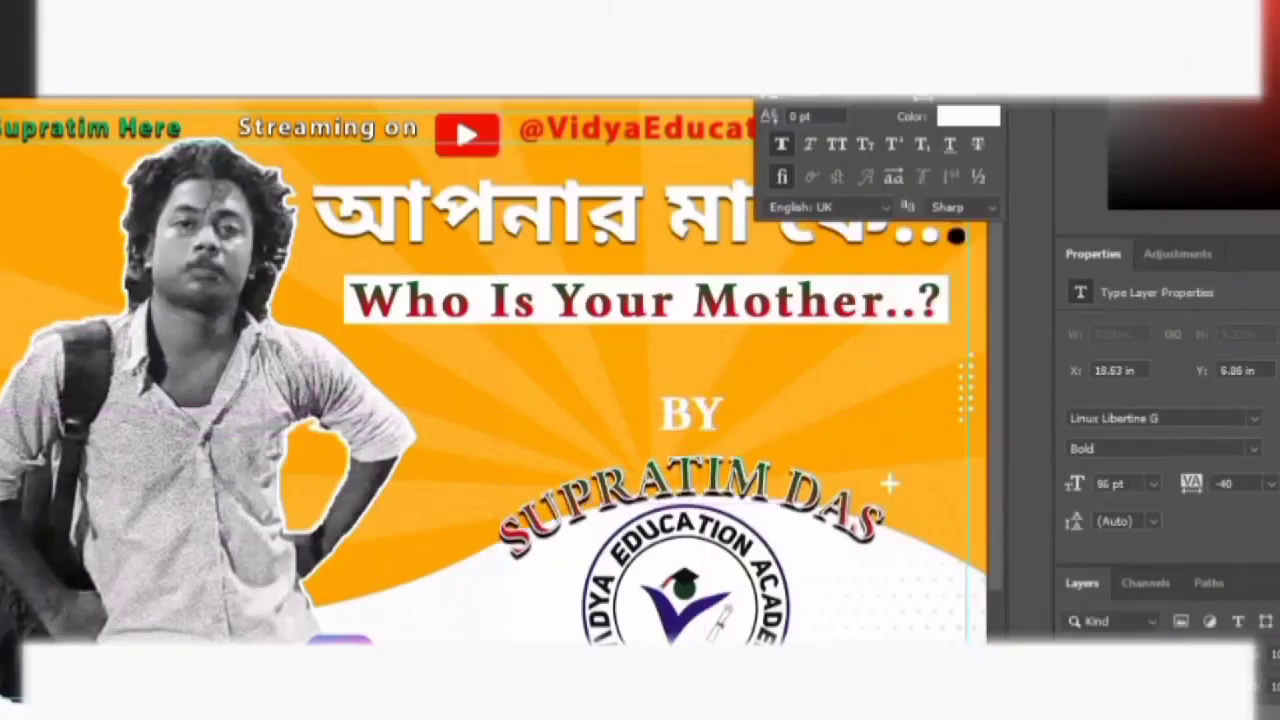
{"action": "left_click_drag", "start_coordinate": [722, 396], "coordinate": [708, 410]}
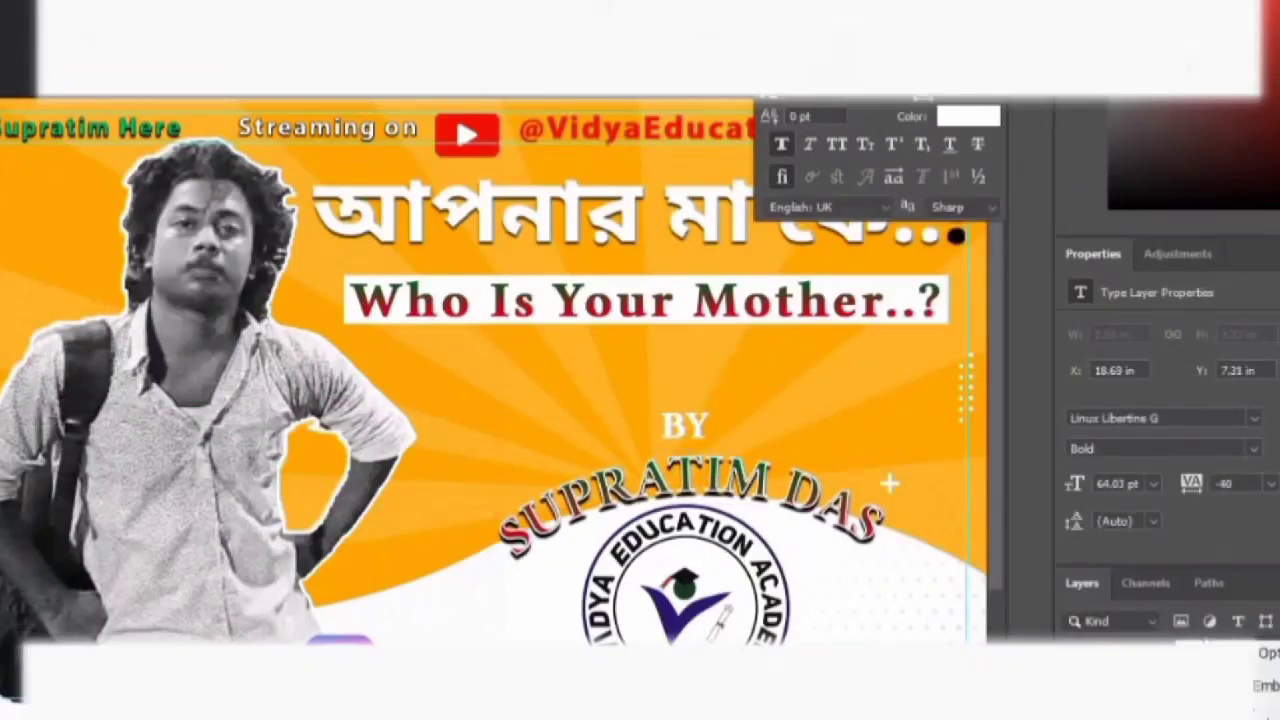
- Give the BY label a red/white Gradient Overlay, adjusting a gradient stop colour
{"action": "left_click", "coordinate": [1150, 107]}
{"action": "left_click", "coordinate": [1062, 107]}
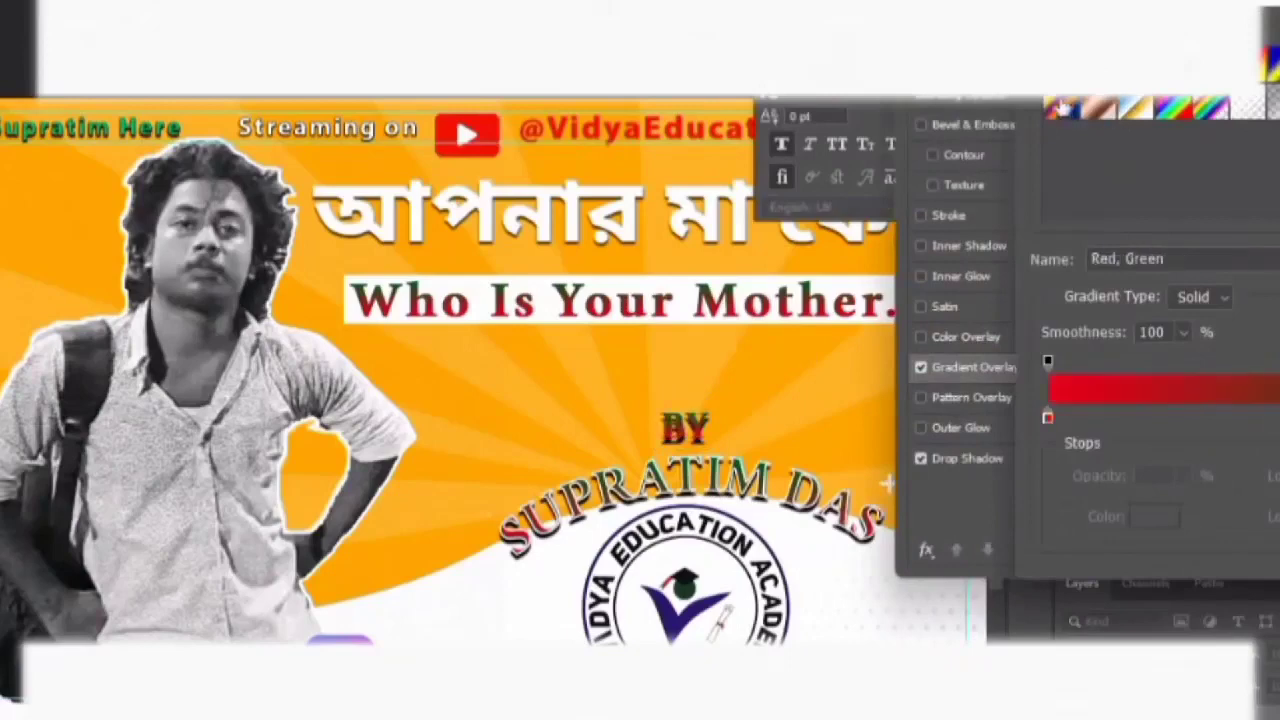
{"action": "left_click", "coordinate": [1130, 107]}
{"action": "double_click", "coordinate": [1047, 415]}
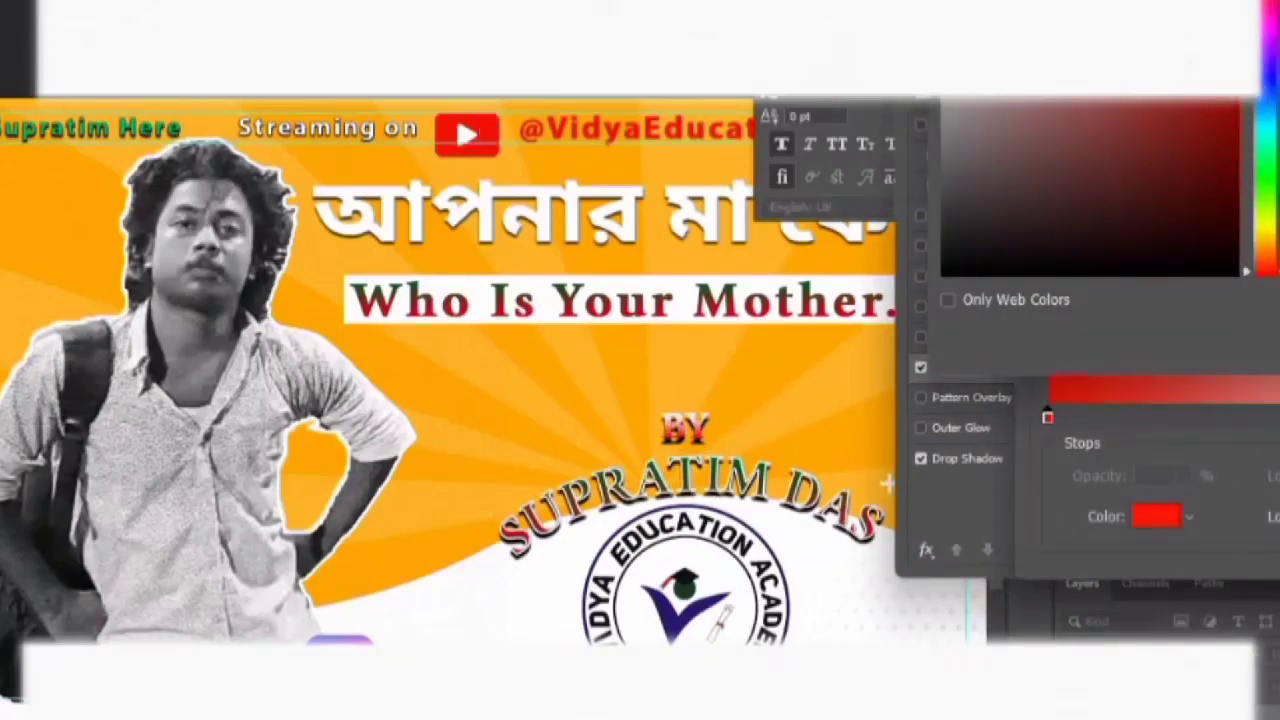
{"action": "key", "text": "Return"}
{"action": "left_click", "coordinate": [1157, 516]}
{"action": "key", "text": "Escape"}
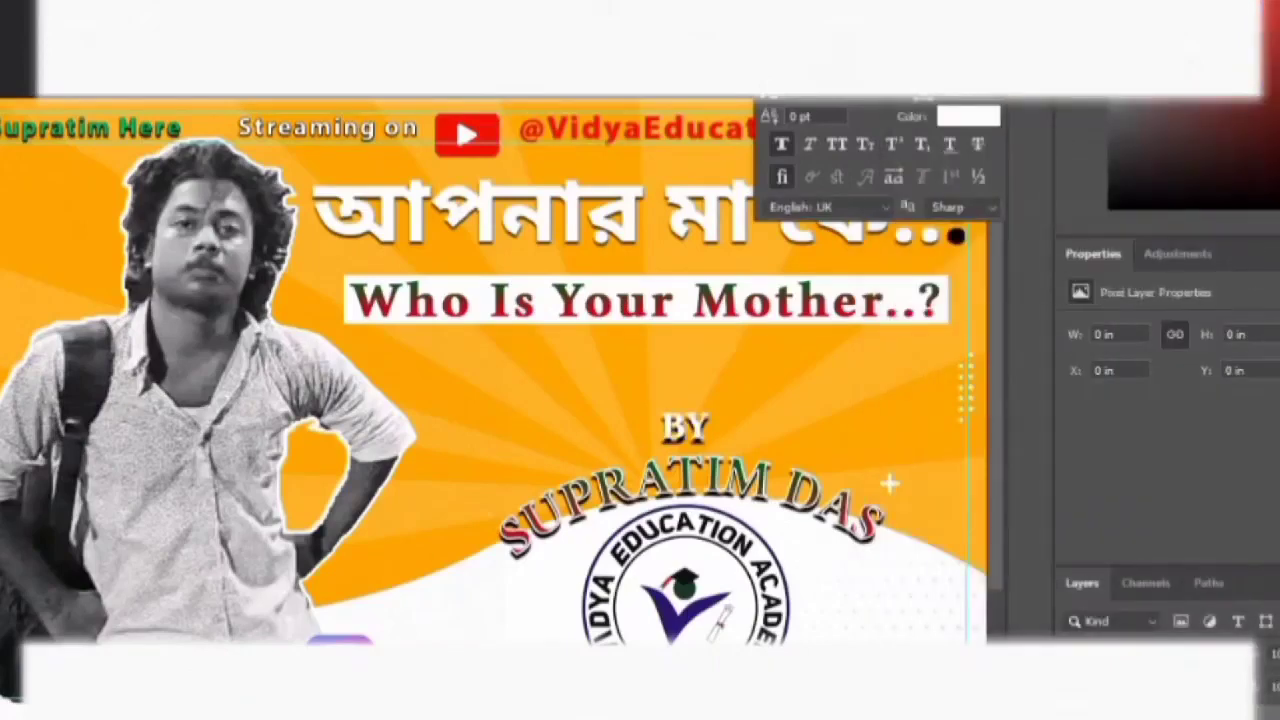
- Type the academy's social handle and place the Facebook icon under the subtitle
{"action": "left_click", "coordinate": [393, 563]}
{"action": "type", "text": "ed"}
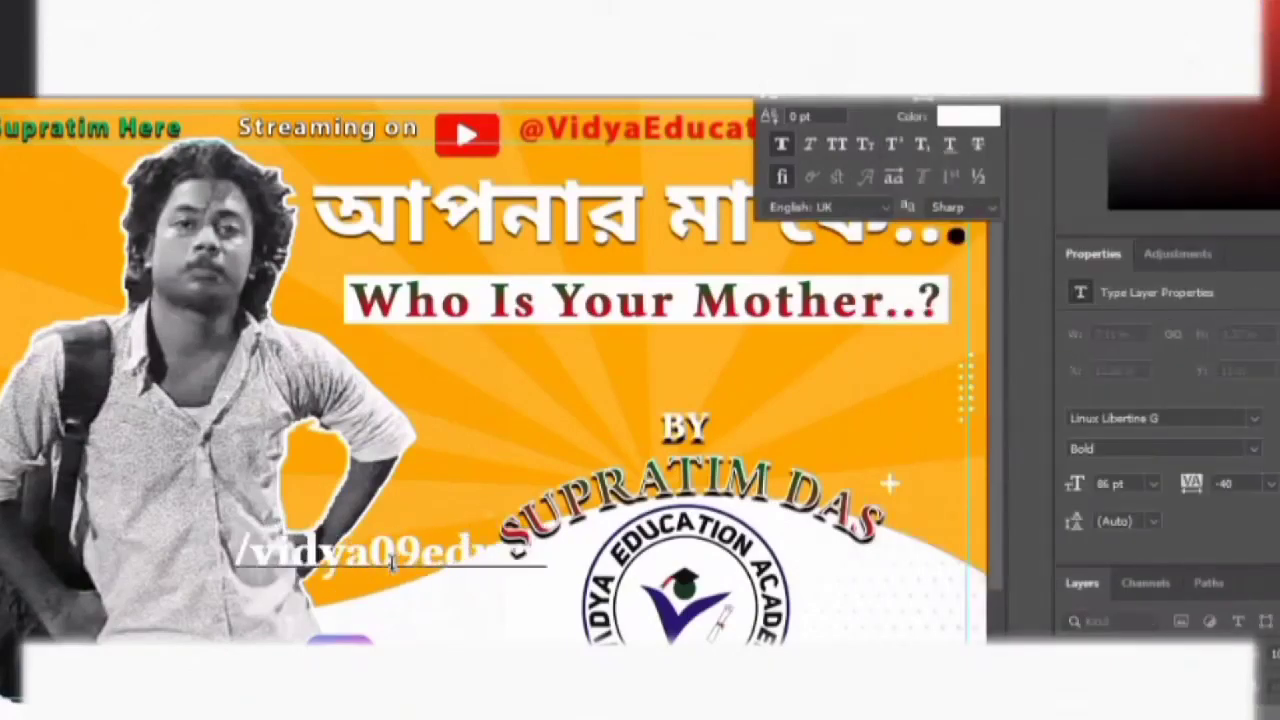
{"action": "type", "text": "uc"}
{"action": "left_click_drag", "start_coordinate": [400, 555], "coordinate": [250, 605]}
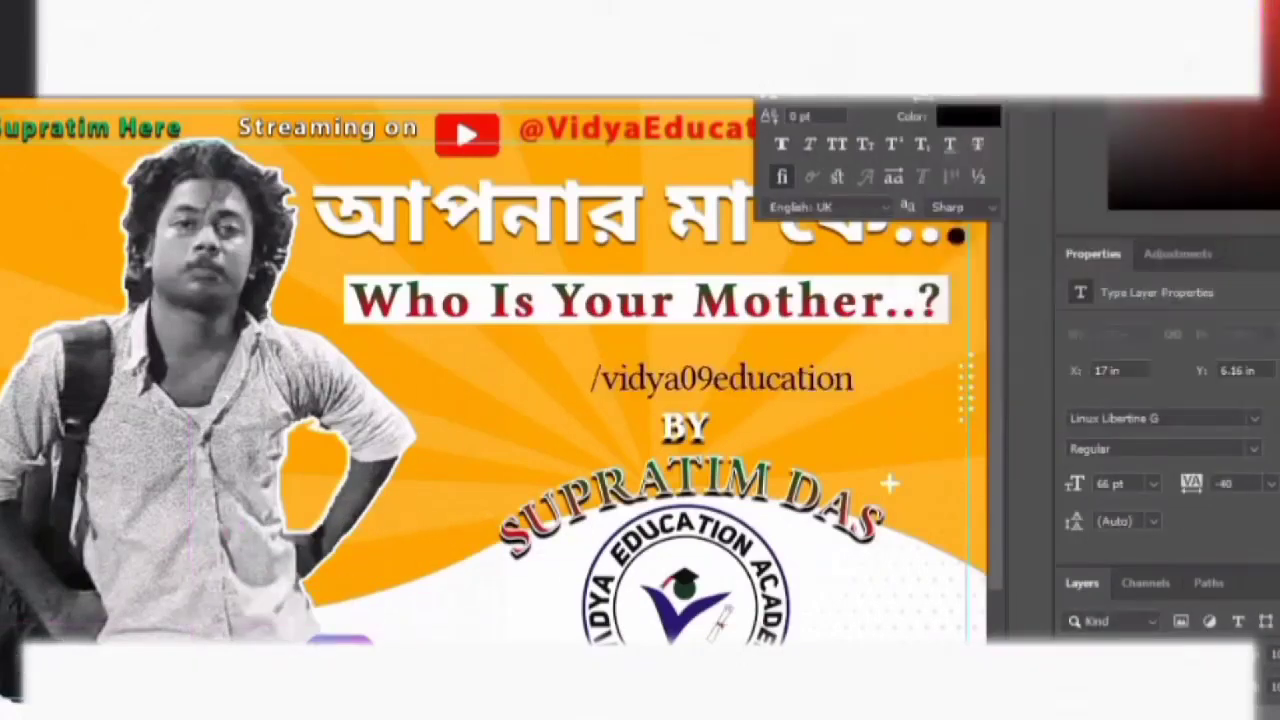
{"action": "left_click_drag", "start_coordinate": [10, 370], "coordinate": [437, 368]}
{"action": "key", "text": "Return"}
- Set the handle beside Facebook, resize the Instagram icon, and copy the handle beside it
{"action": "left_click_drag", "start_coordinate": [760, 390], "coordinate": [649, 374]}
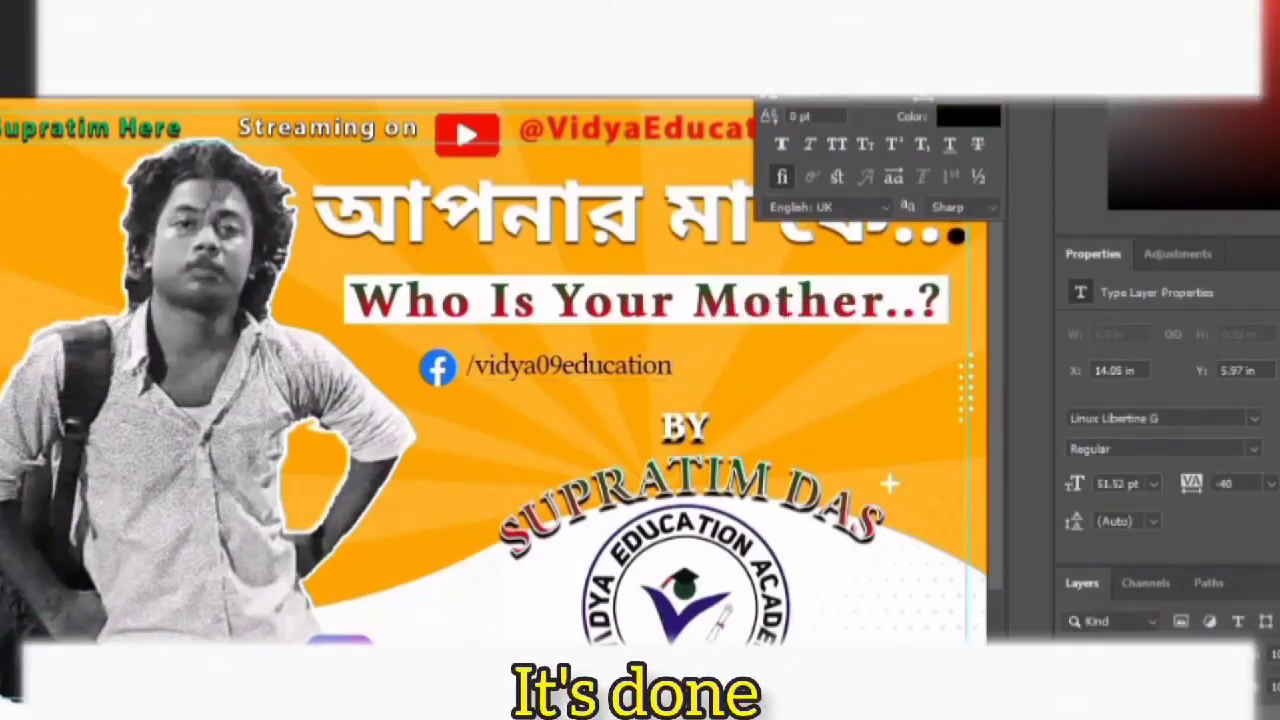
{"action": "mouse_move", "coordinate": [505, 475]}
{"action": "left_mouse_down"}
{"action": "mouse_move", "coordinate": [697, 366]}
{"action": "mouse_move", "coordinate": [775, 383]}
{"action": "left_mouse_up"}
{"action": "key", "text": "Return"}
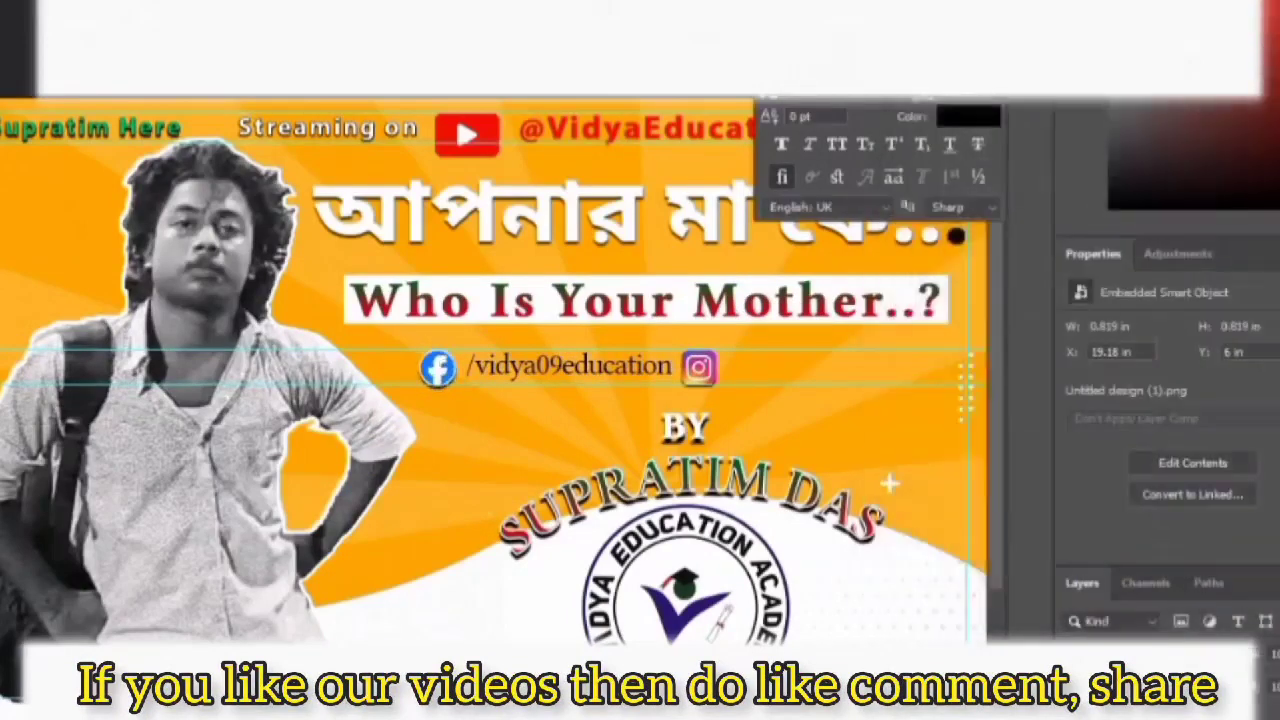
{"action": "left_click_drag", "start_coordinate": [576, 366], "coordinate": [837, 366]}
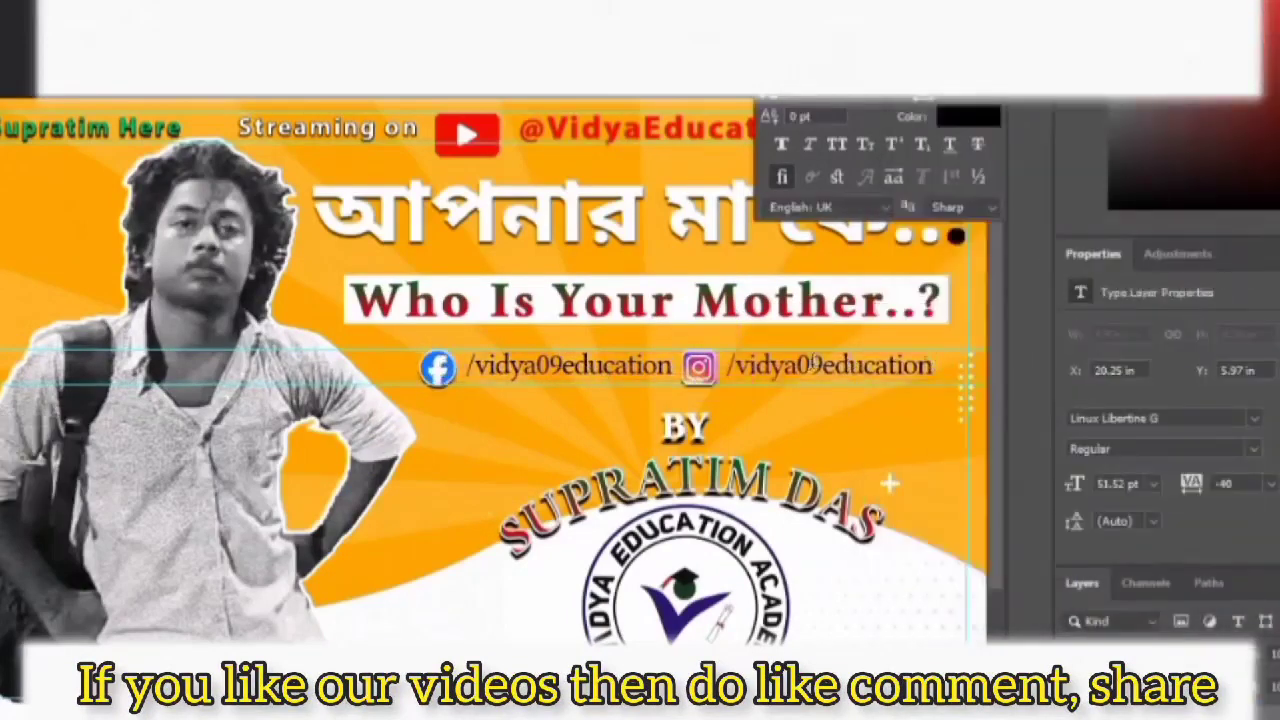
- Put white strips behind both handle texts and fit the whole thumbnail in view
{"action": "triple_click", "coordinate": [815, 366]}
{"action": "left_click", "coordinate": [968, 116]}
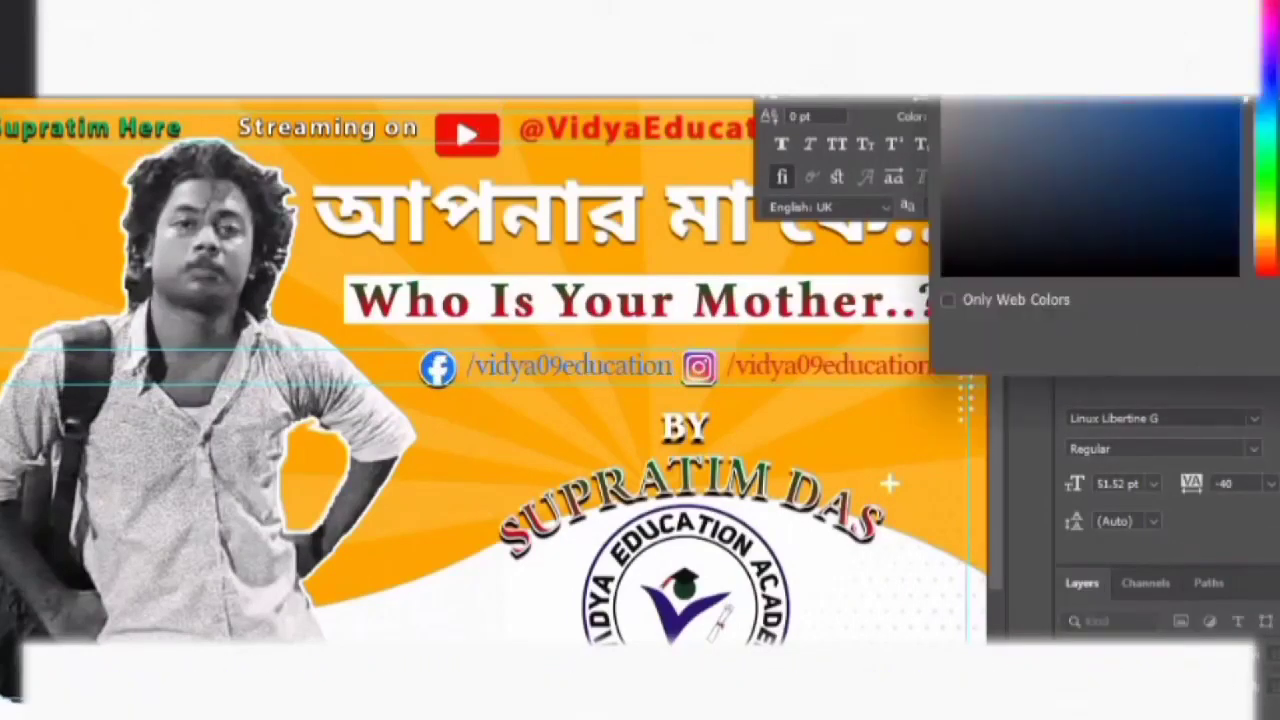
{"action": "left_click", "coordinate": [413, 362]}
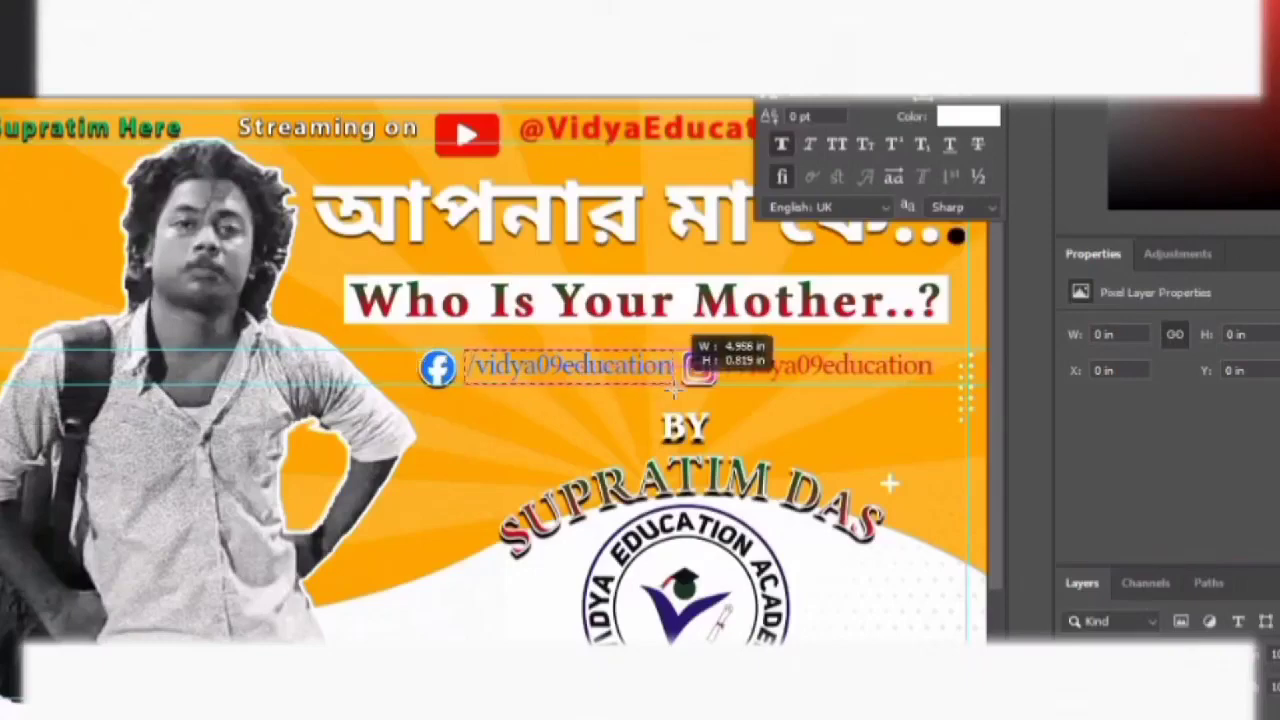
{"action": "left_click_drag", "start_coordinate": [674, 389], "coordinate": [676, 397]}
{"action": "key", "text": "ctrl+v"}
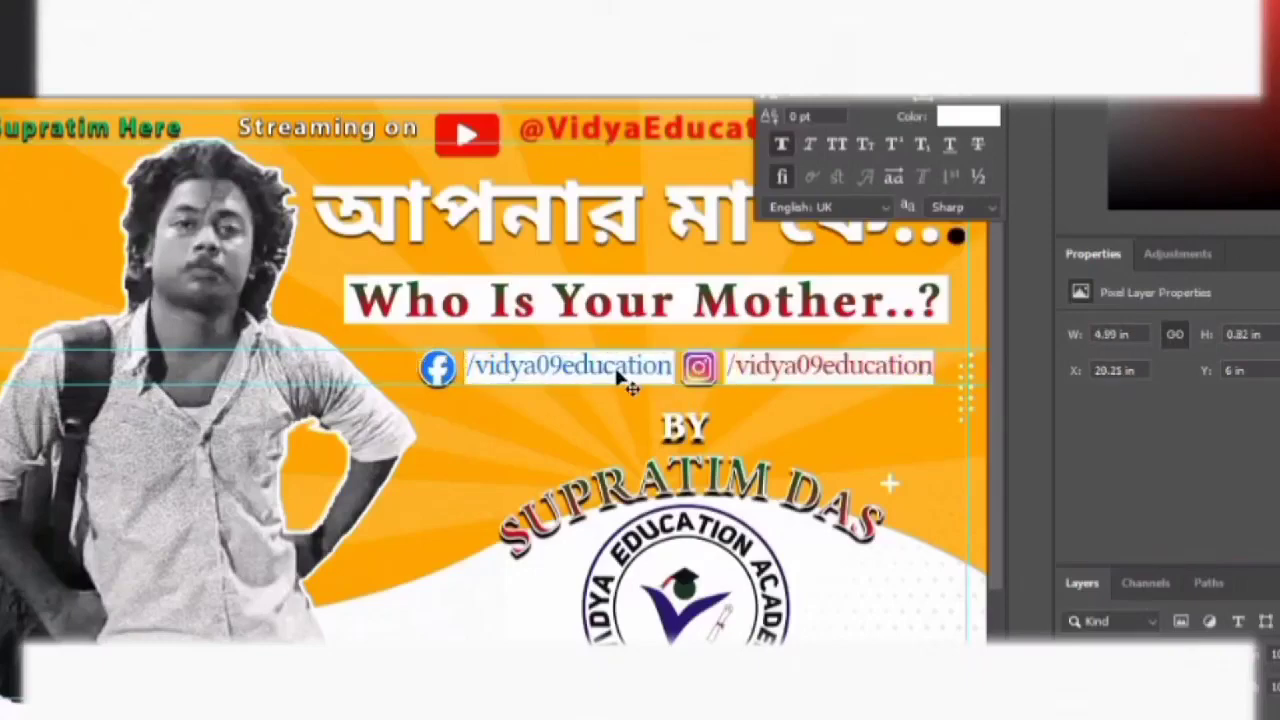
{"action": "key", "text": "ctrl+0"}
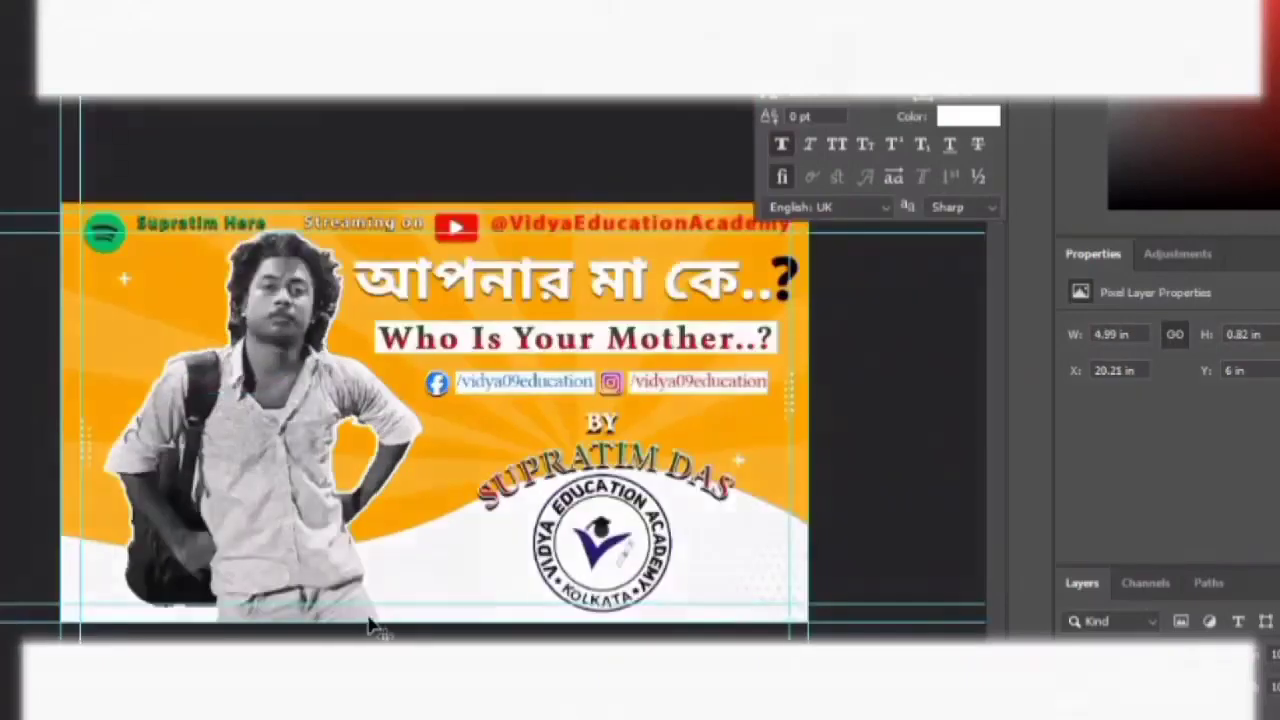